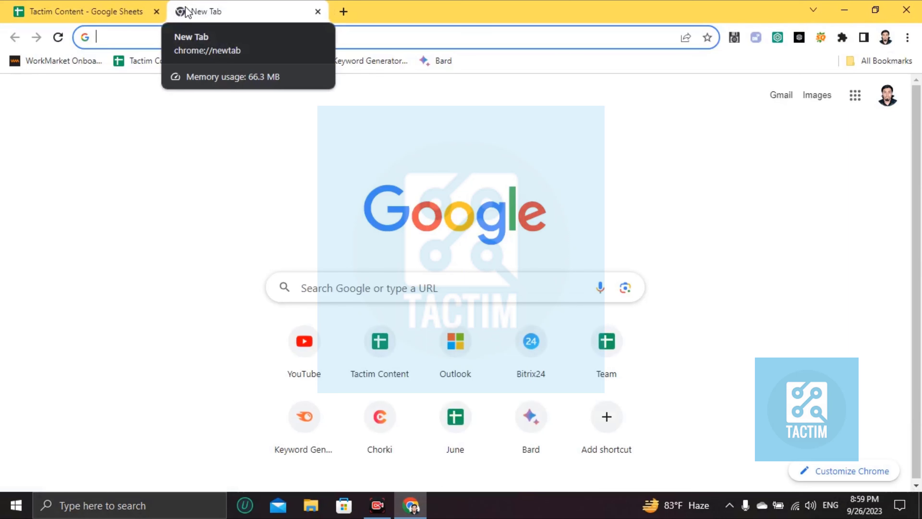
# Search Google for 'google workspace marketplace' in a new tab
pyautogui.write('google')
pyautogui.press('BackSpace')
pyautogui.press('BackSpace')
pyautogui.press('BackSpace')
pyautogui.press('BackSpace')
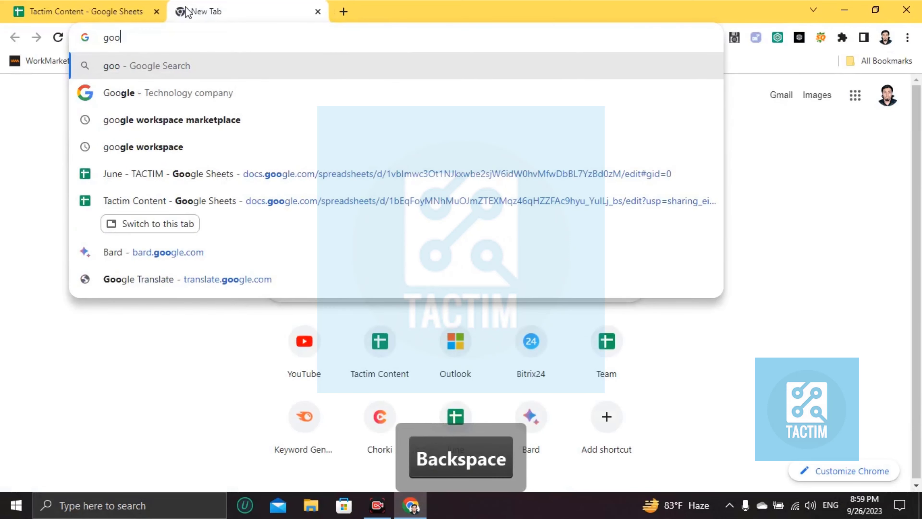
pyautogui.write('gle wor')
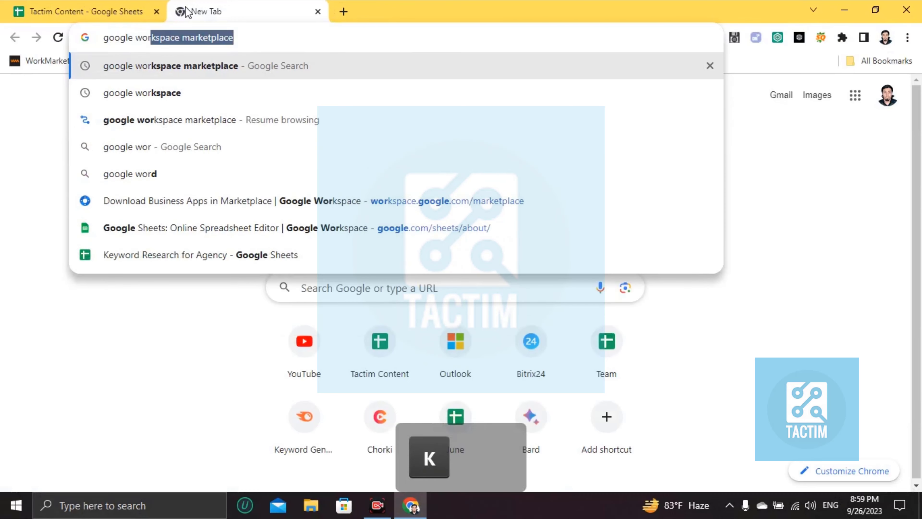
pyautogui.write('kspace marketp')
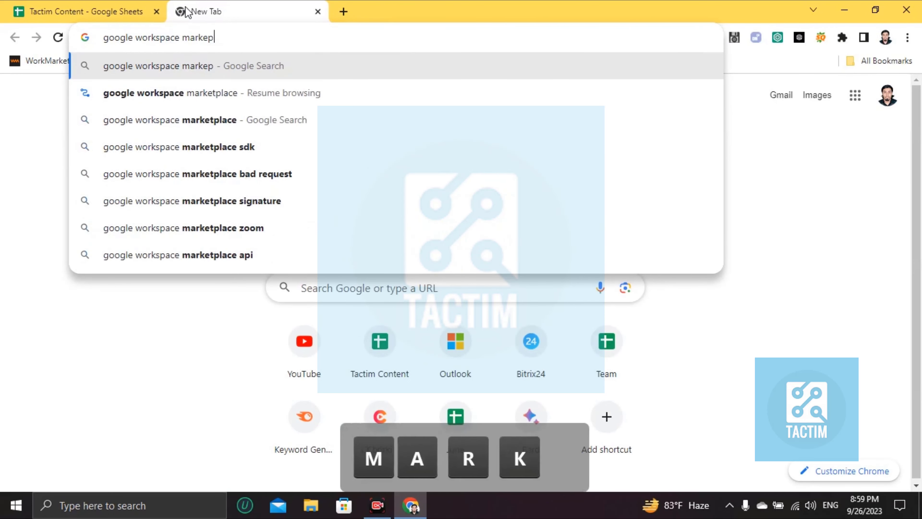
pyautogui.press('BackSpace')
pyautogui.write('lace')
pyautogui.press('Return')
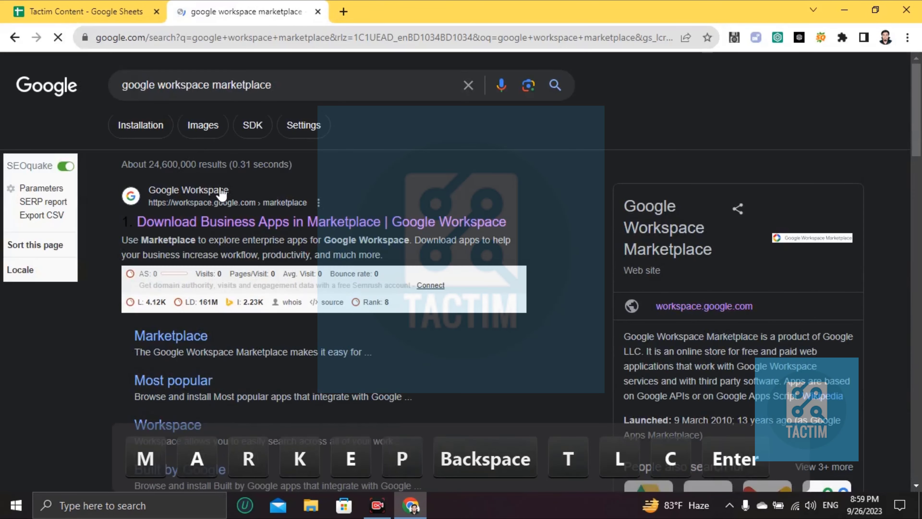
# Open Google Workspace Marketplace, search for Mailmeteor, and start installing it from its listing
pyautogui.click(203, 230)
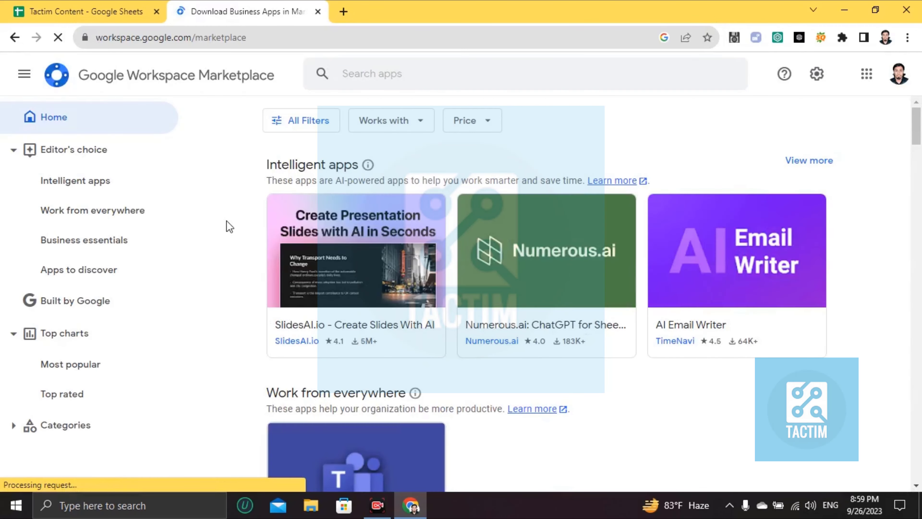
pyautogui.click(345, 74)
pyautogui.write('mail')
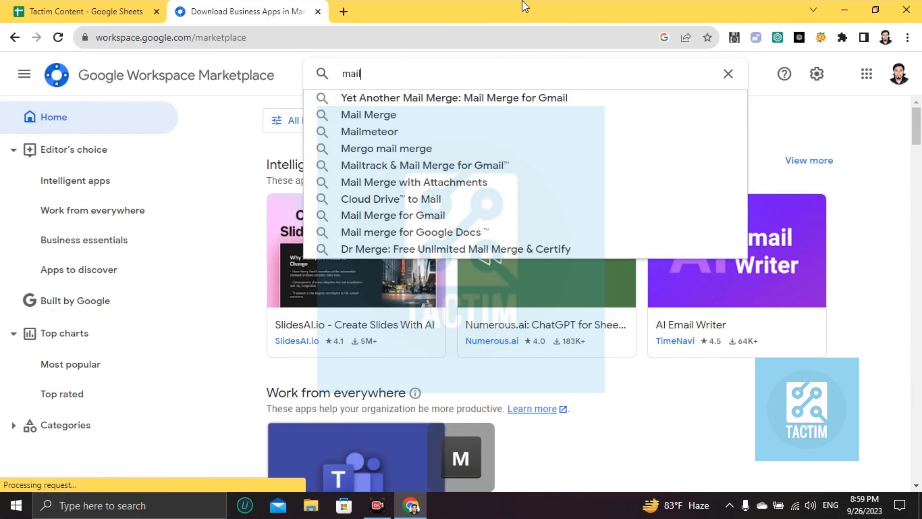
pyautogui.write('meoteor')
pyautogui.press('BackSpace')
pyautogui.press('BackSpace')
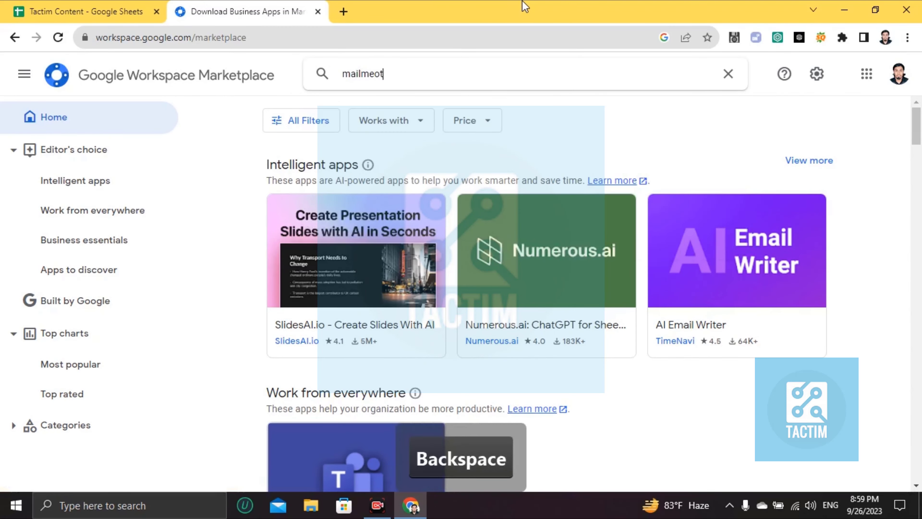
pyautogui.write('te')
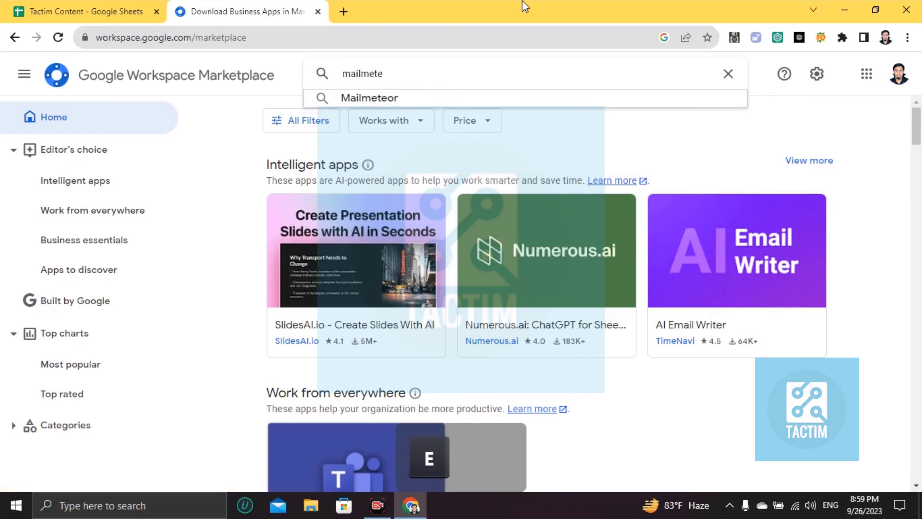
pyautogui.click(379, 97)
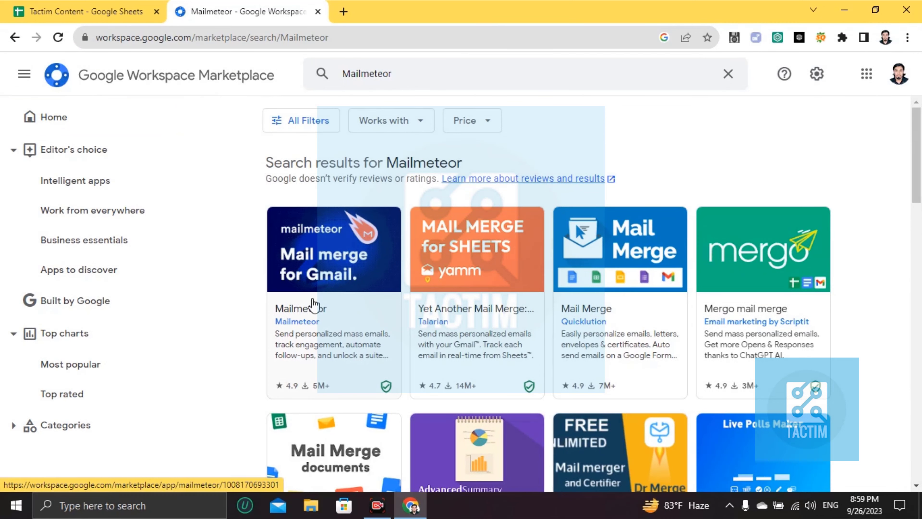
pyautogui.click(324, 260)
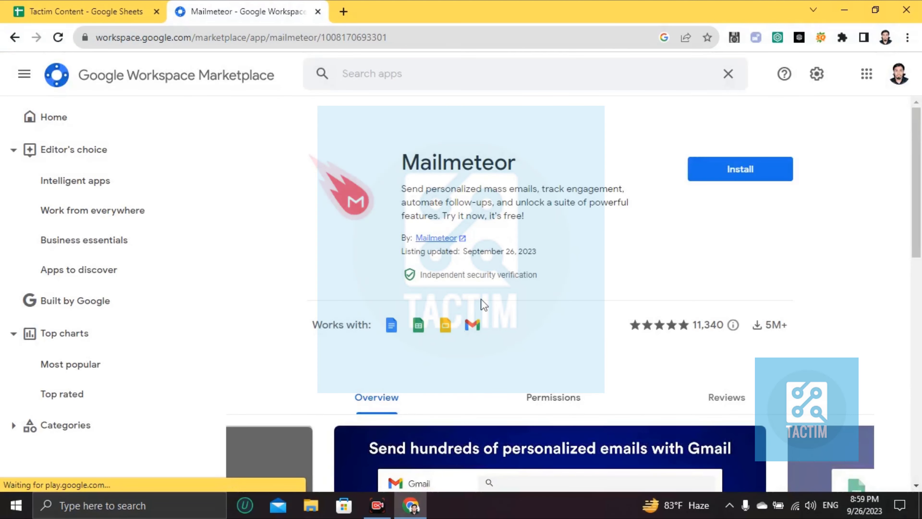
pyautogui.click(727, 178)
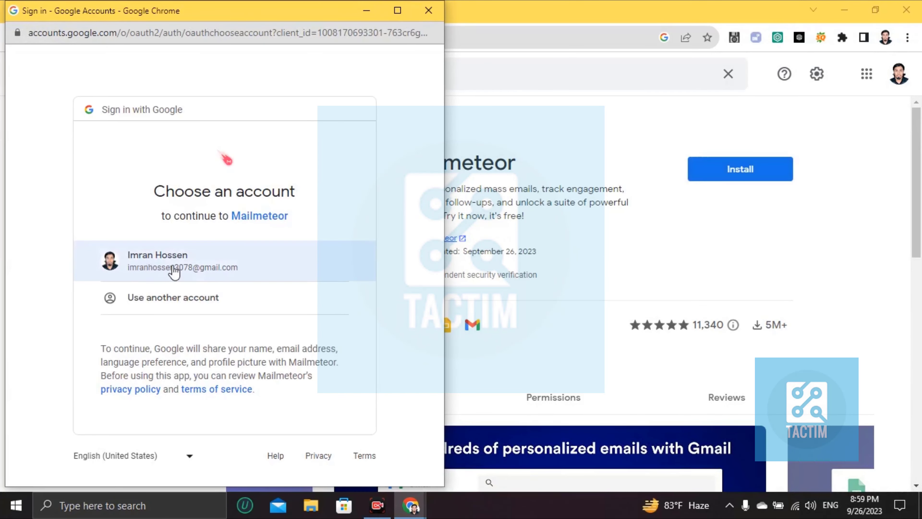
# Grant Mailmeteor access with the signed-in Google account and finish the installation
pyautogui.click(174, 267)
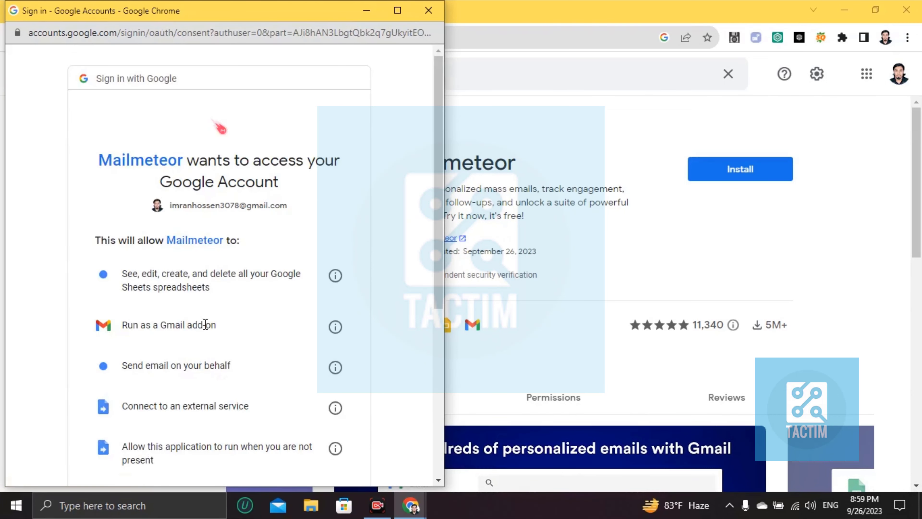
pyautogui.scroll(-3, 207, 345)
pyautogui.scroll(-4, 216, 374)
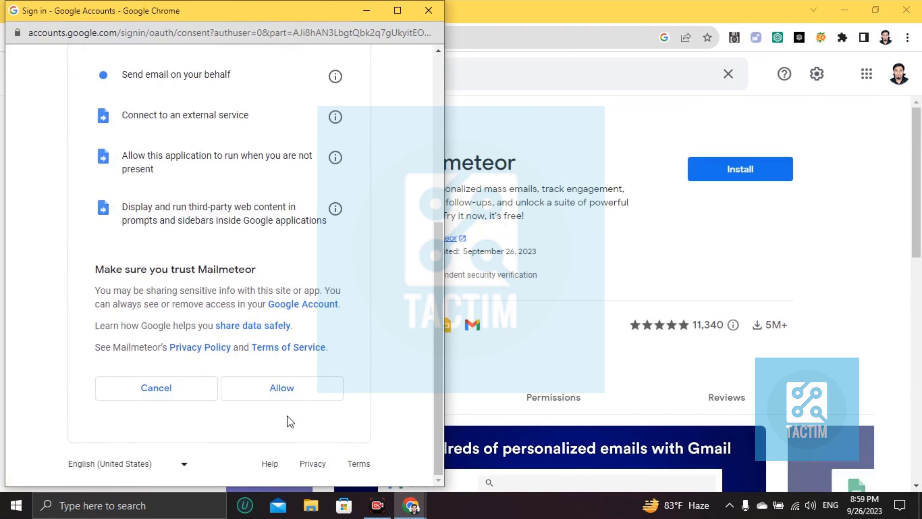
pyautogui.click(278, 390)
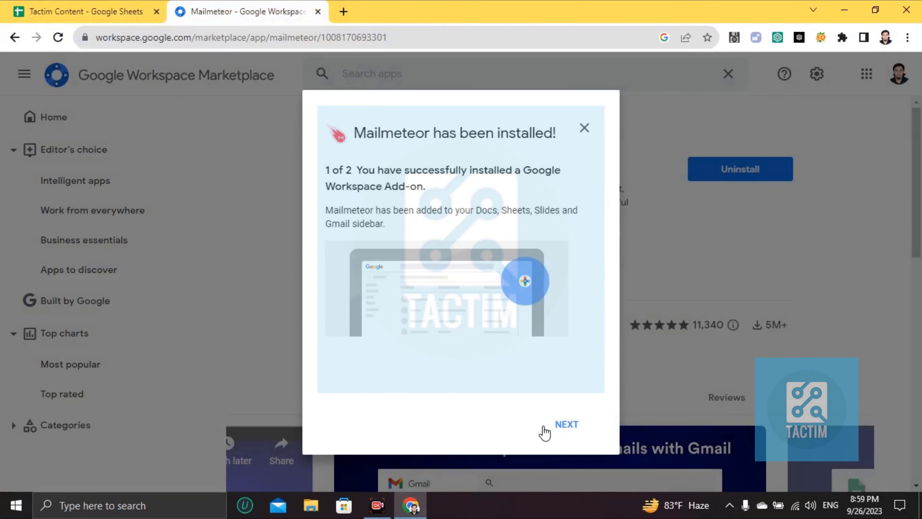
pyautogui.click(545, 432)
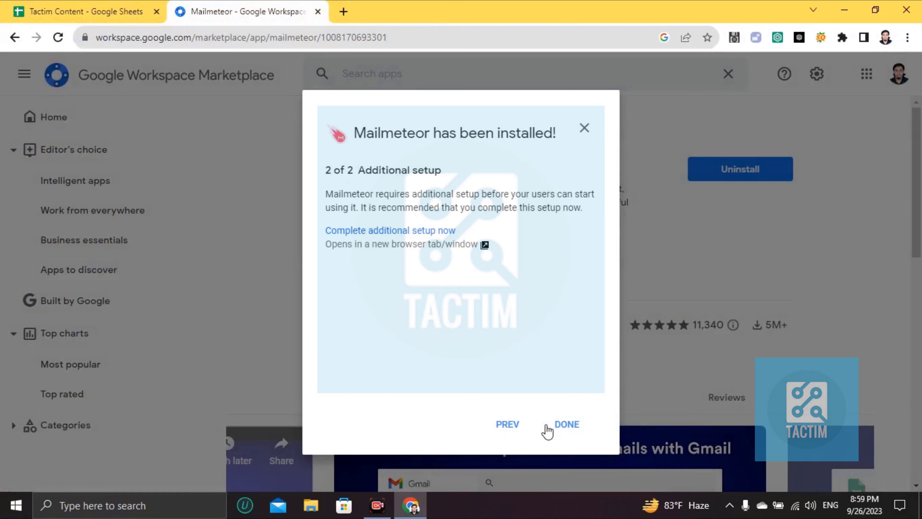
pyautogui.click(571, 429)
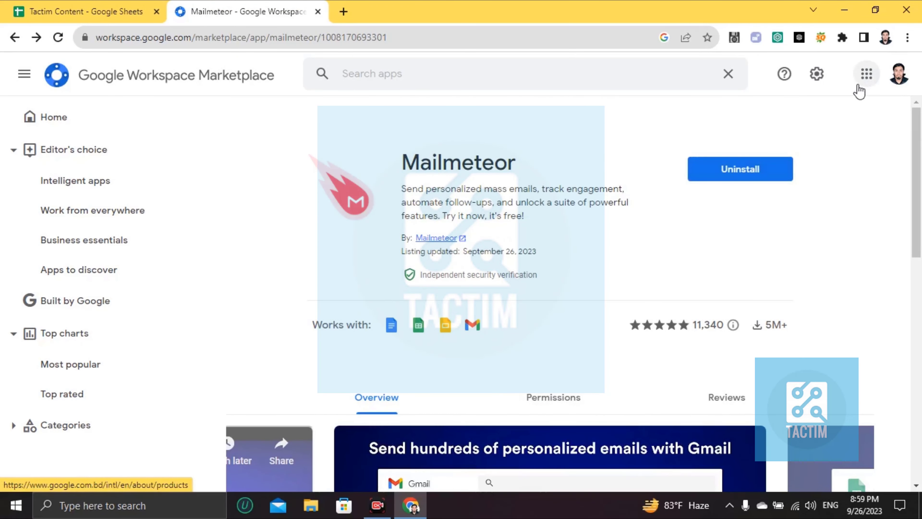
# Launch Google Sheets in a new tab from the Google apps grid
pyautogui.click(866, 74)
pyautogui.scroll(-5, 784, 278)
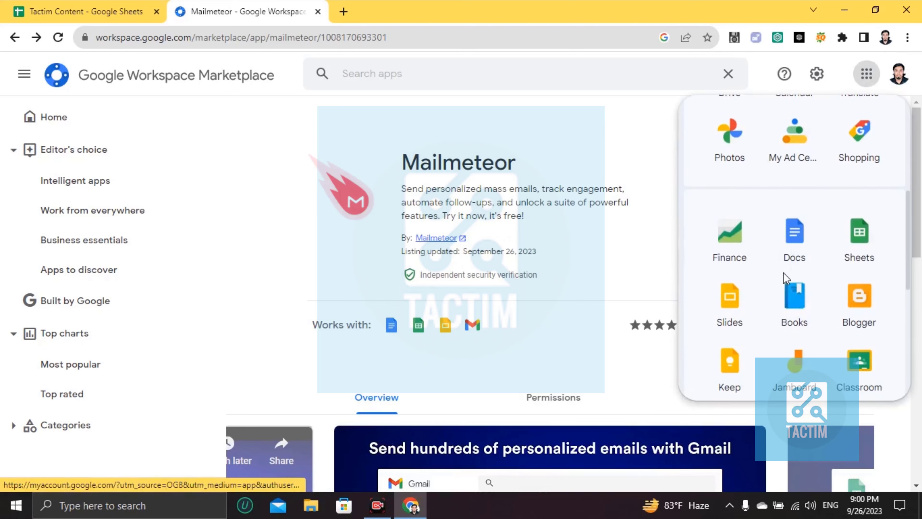
pyautogui.scroll(-1, 781, 284)
pyautogui.scroll(6, 777, 280)
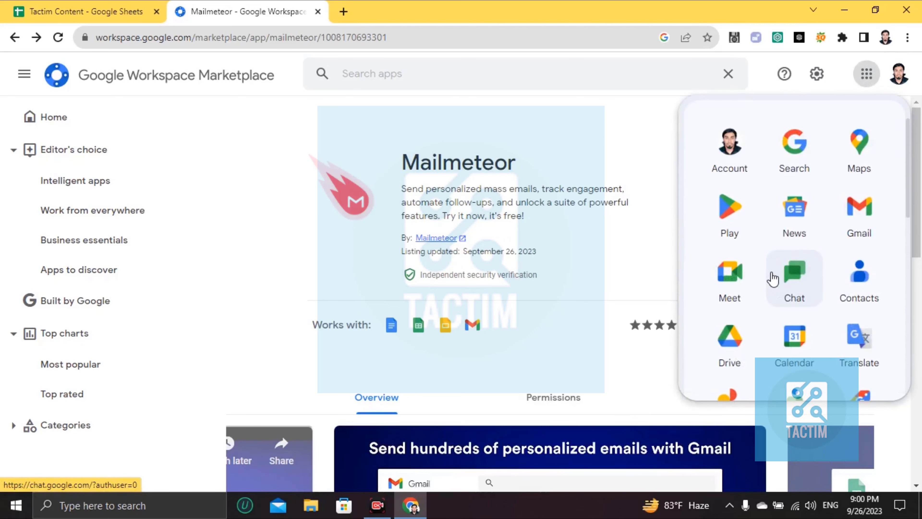
pyautogui.scroll(-5, 777, 320)
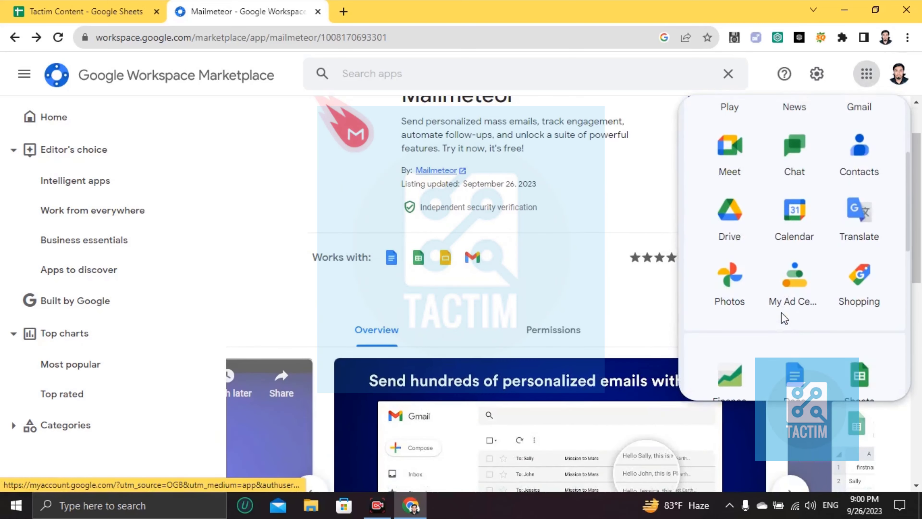
pyautogui.scroll(-3, 780, 338)
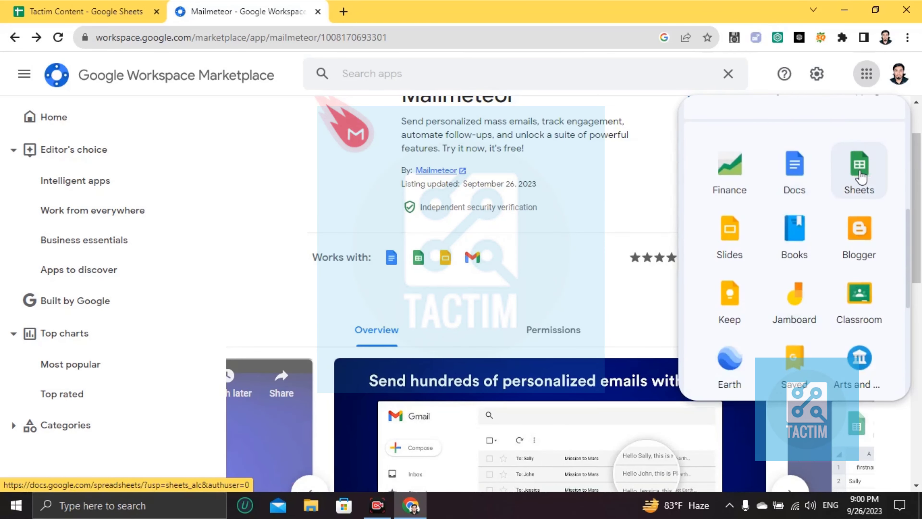
pyautogui.click(861, 182)
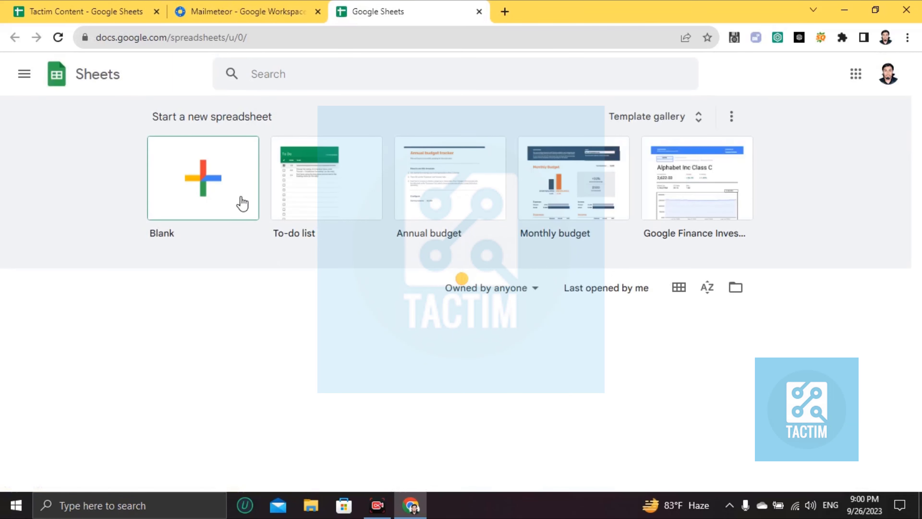
# Create a blank spreadsheet, then select the range A1:C7 and column A
pyautogui.click(195, 182)
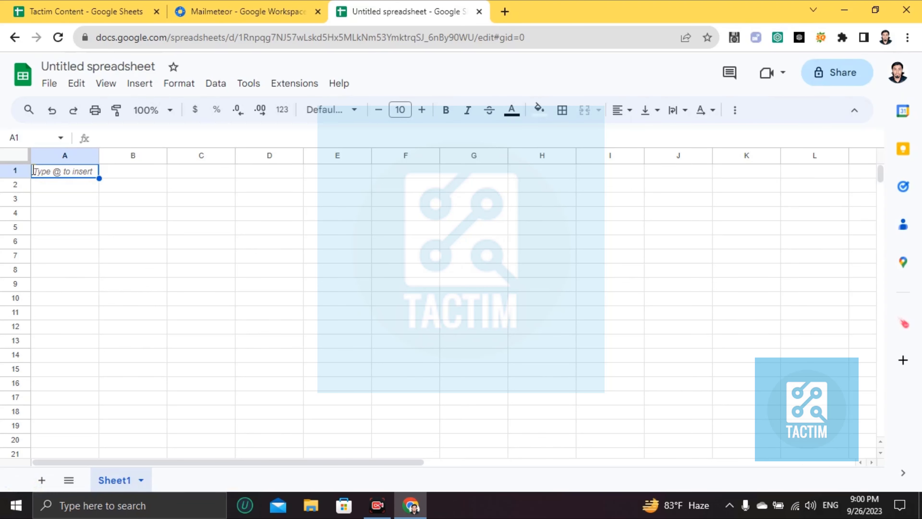
pyautogui.click(111, 190)
pyautogui.click(54, 171)
pyautogui.keyDown('shift'); pyautogui.click(125, 217); pyautogui.keyUp('shift')
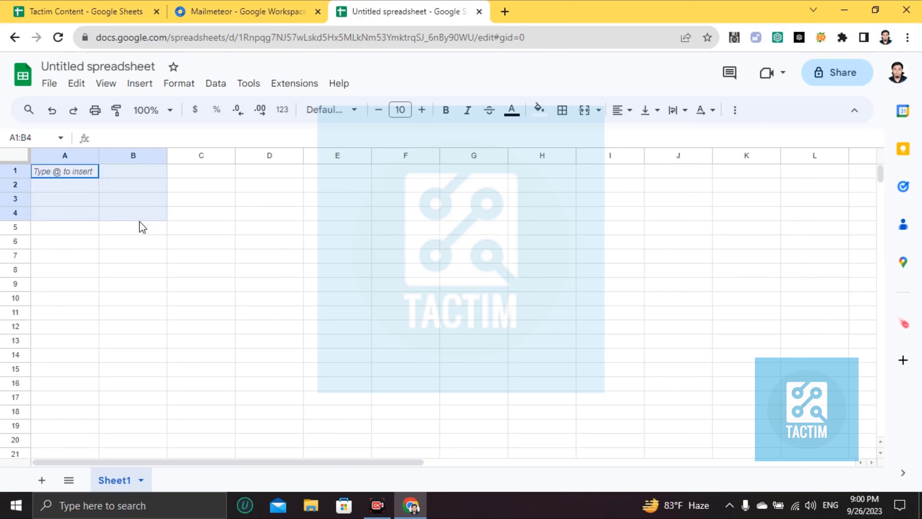
pyautogui.moveTo(141, 227); pyautogui.dragTo(195, 260)
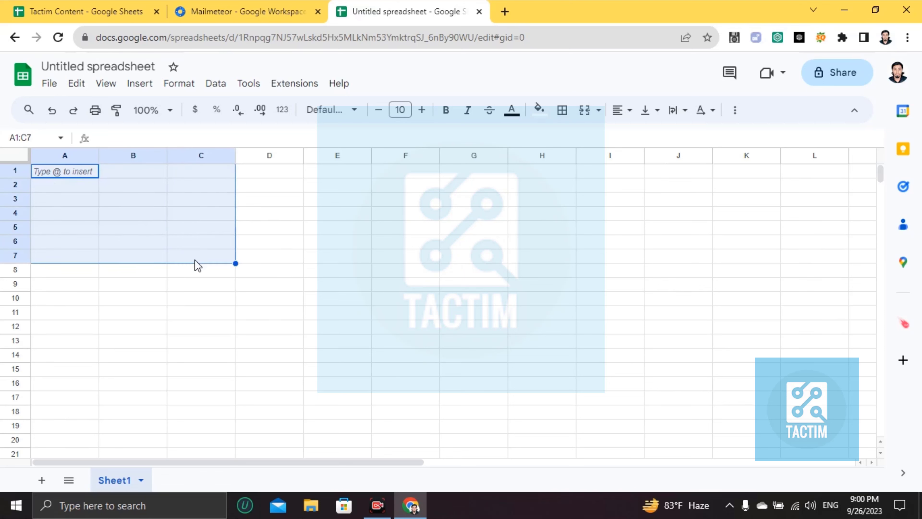
pyautogui.click(105, 173)
pyautogui.click(72, 157)
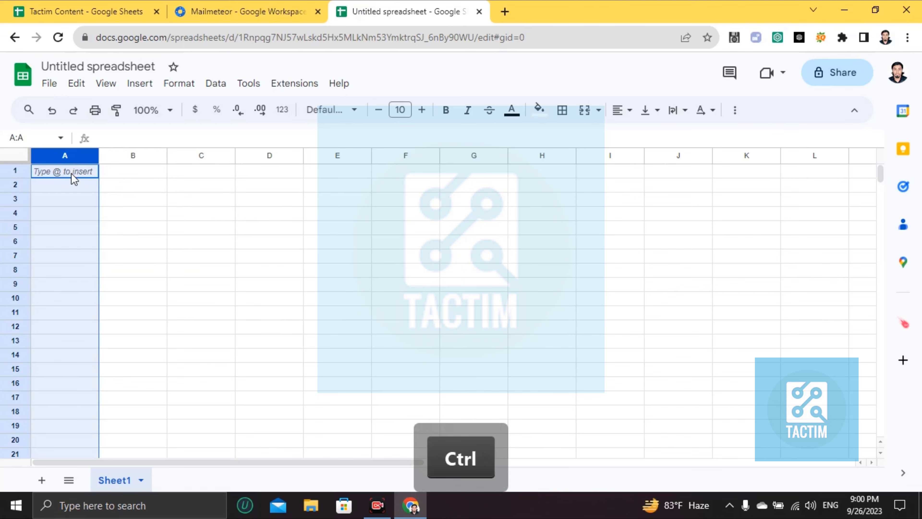
# Type the headers name, email and 'comany' into A1:C1
pyautogui.click(74, 173)
pyautogui.write('name')
pyautogui.press('Tab')
pyautogui.write('q')
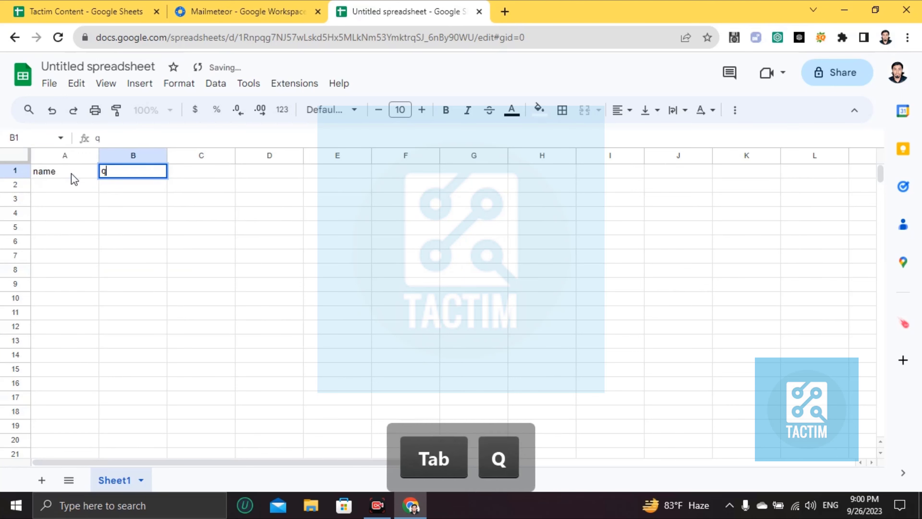
pyautogui.press('BackSpace')
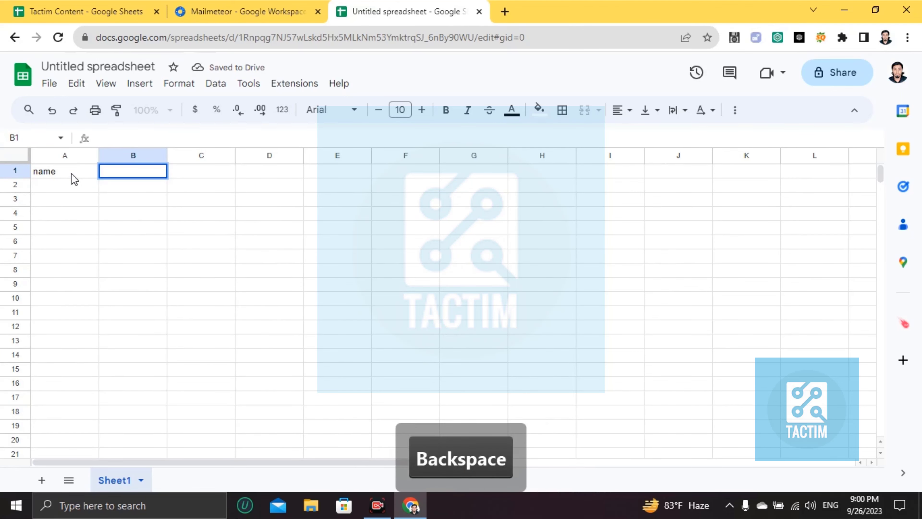
pyautogui.write('email')
pyautogui.press('Tab')
pyautogui.write('co')
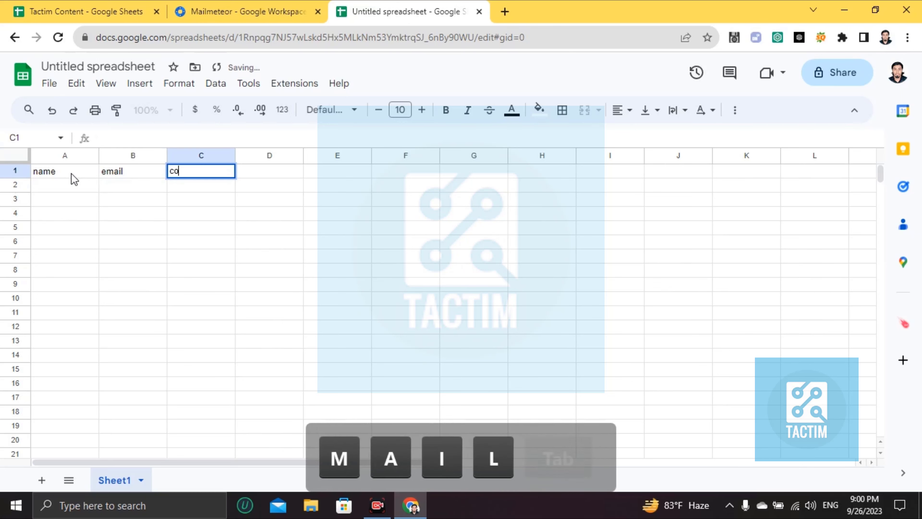
pyautogui.write('many')
# Clear the three header cells and delete the text pasted into A1
pyautogui.doubleClick(73, 173)
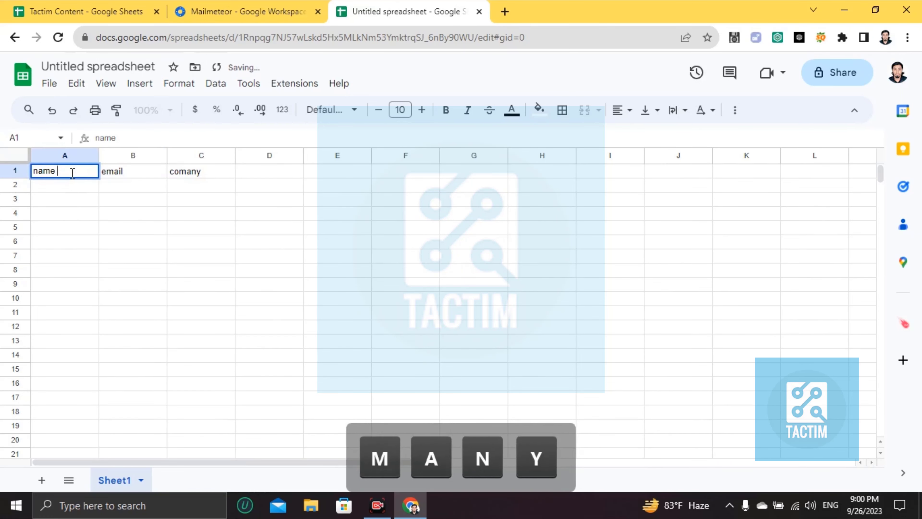
pyautogui.press('BackSpace')
pyautogui.press('BackSpace')
pyautogui.press('BackSpace')
pyautogui.press('BackSpace')
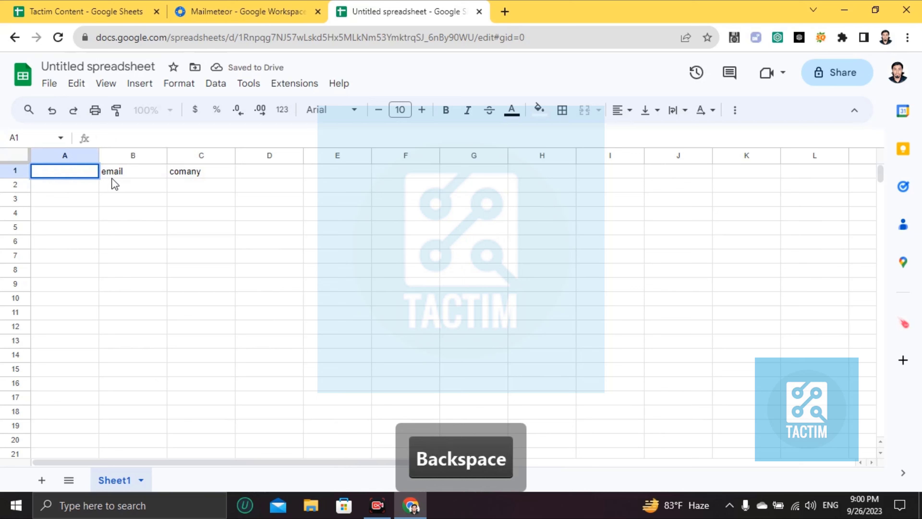
pyautogui.click(118, 170)
pyautogui.press('BackSpace')
pyautogui.click(180, 171)
pyautogui.press('BackSpace')
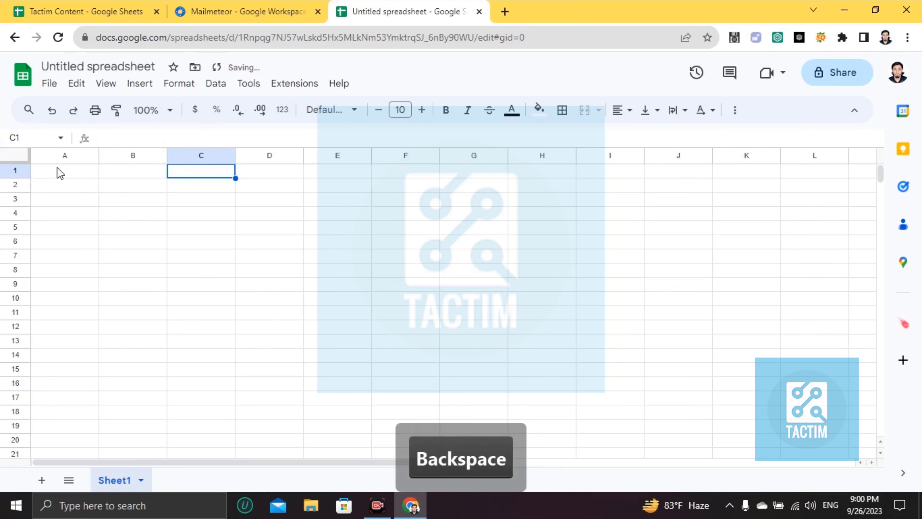
pyautogui.click(57, 168)
pyautogui.write('How to send bulk emails in Gmail')
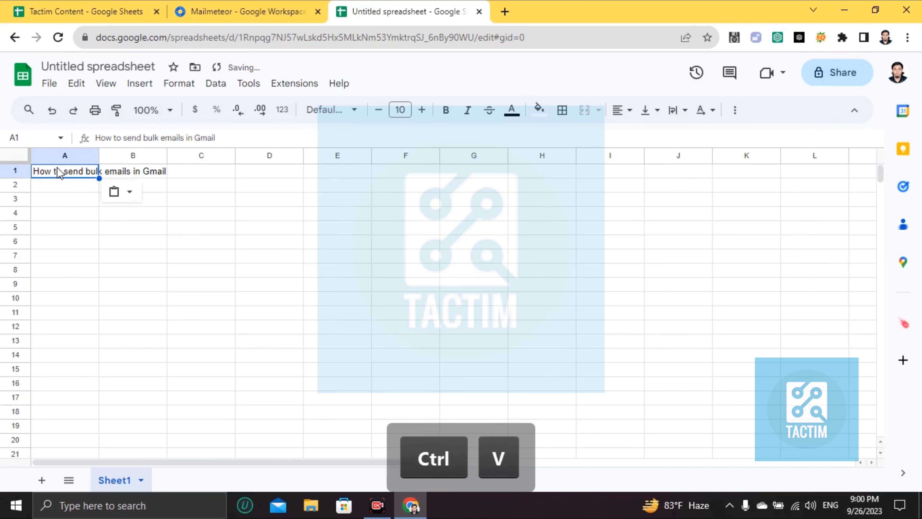
pyautogui.tripleClick(57, 168)
pyautogui.press('BackSpace')
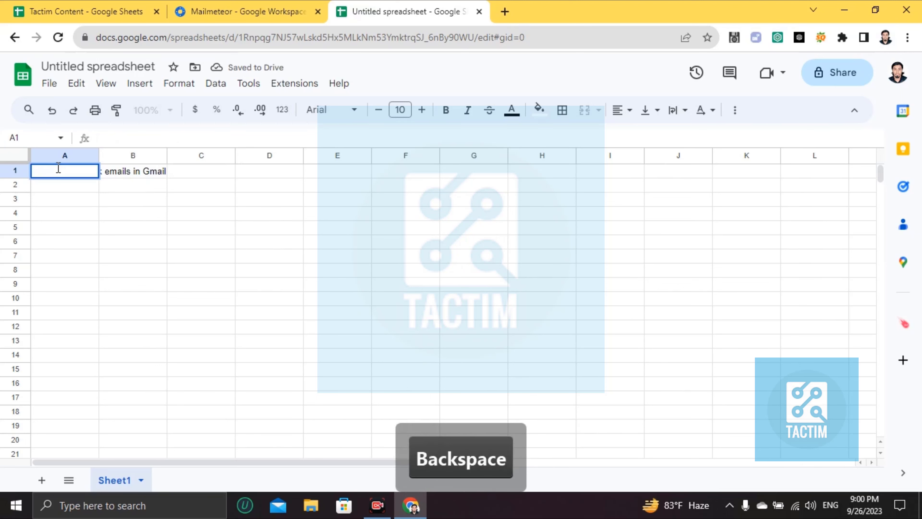
# Enter the headers name, email and company in A1:C1
pyautogui.write('name')
pyautogui.press('Tab')
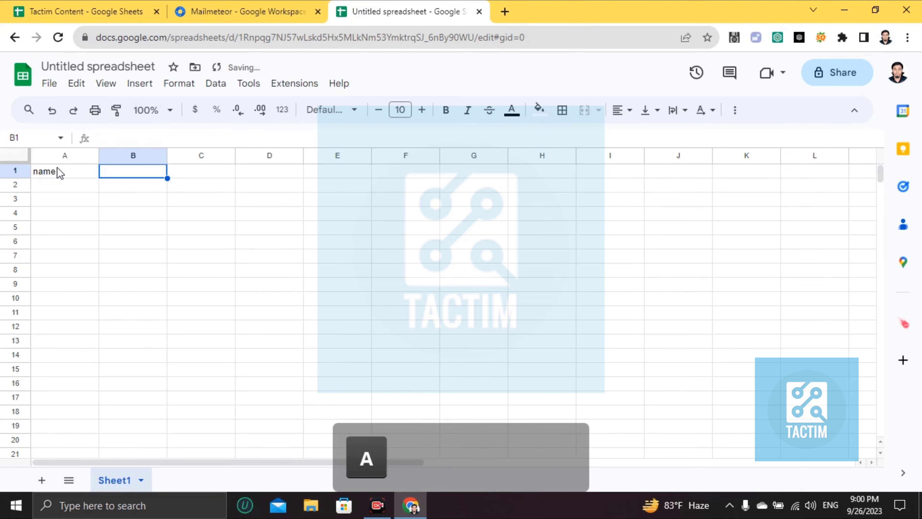
pyautogui.write('email')
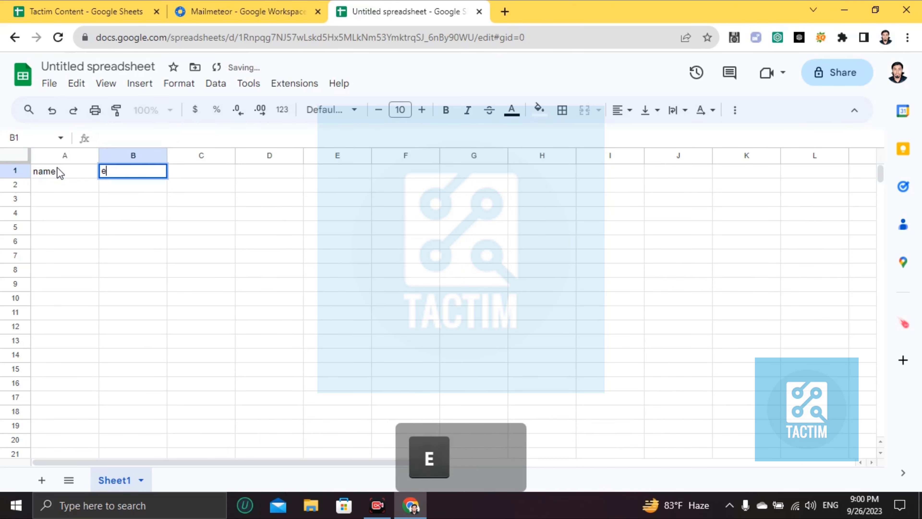
pyautogui.press('Tab')
pyautogui.write('company')
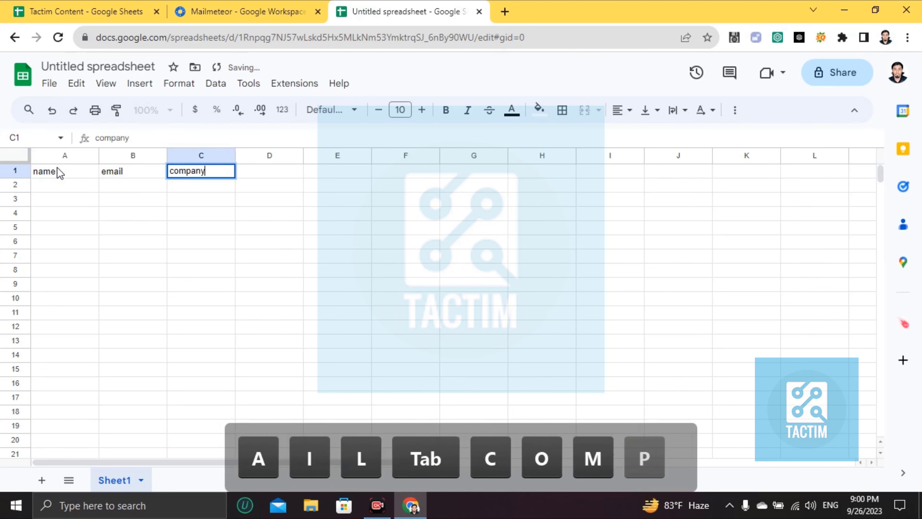
pyautogui.press('Return')
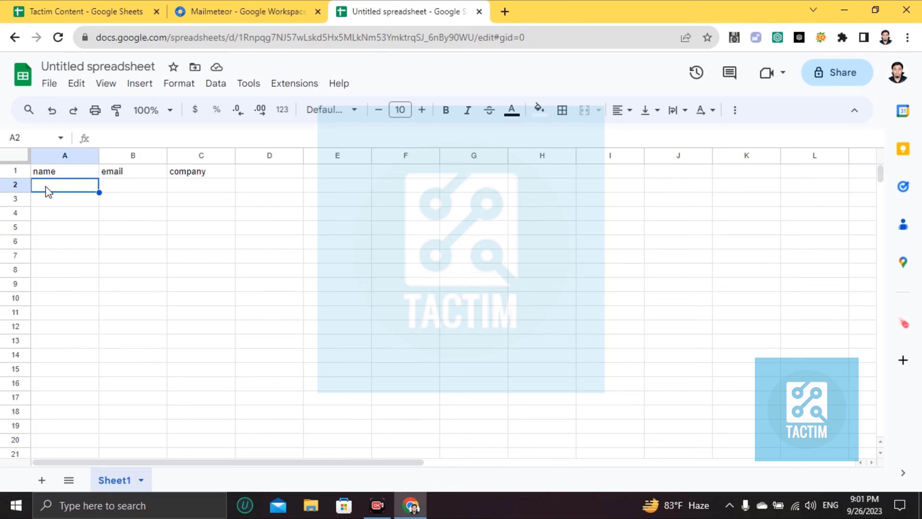
# Enter the first contact's name and e-mail address in row 2
pyautogui.write('john')
pyautogui.press('Tab')
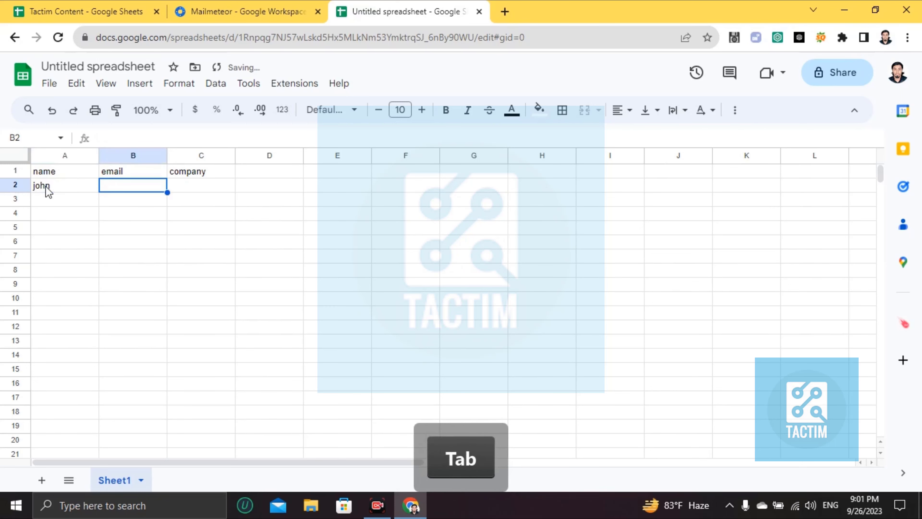
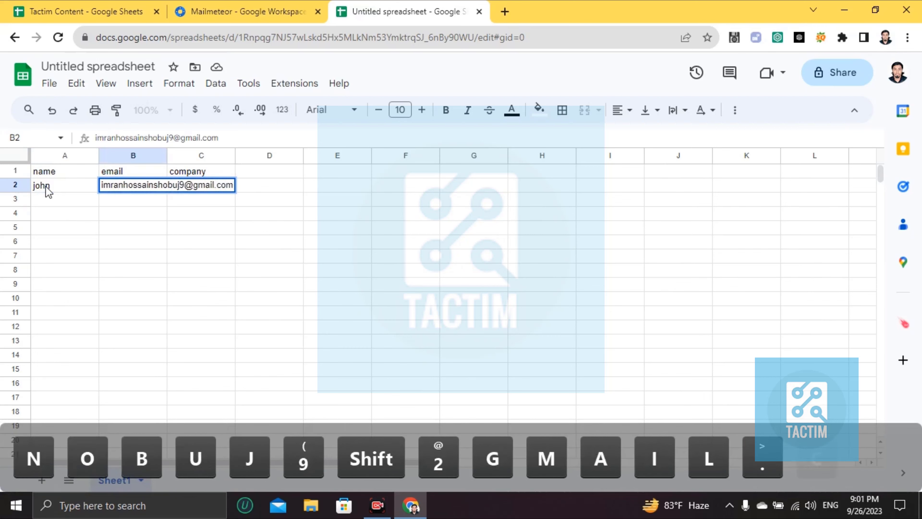
# Enter the second contact's name and e-mail address in row 3
pyautogui.click(56, 203)
pyautogui.write('green')
pyautogui.press('Tab')
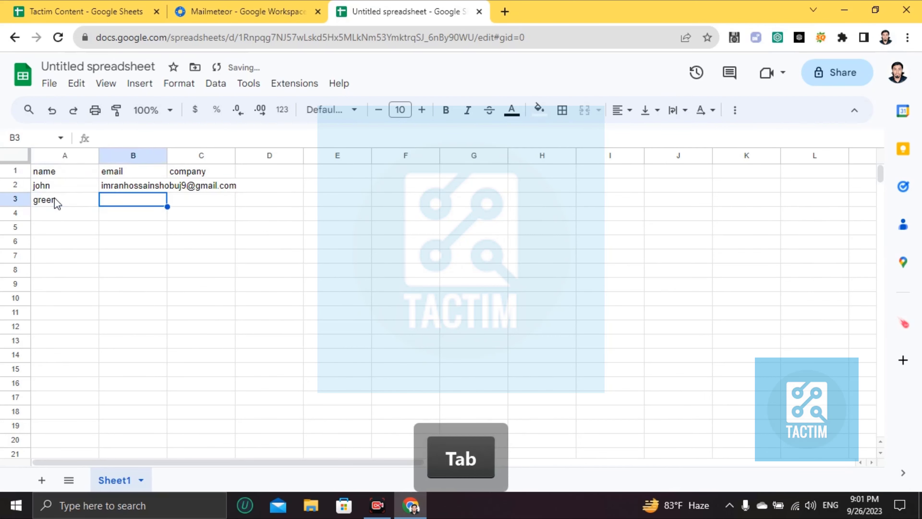
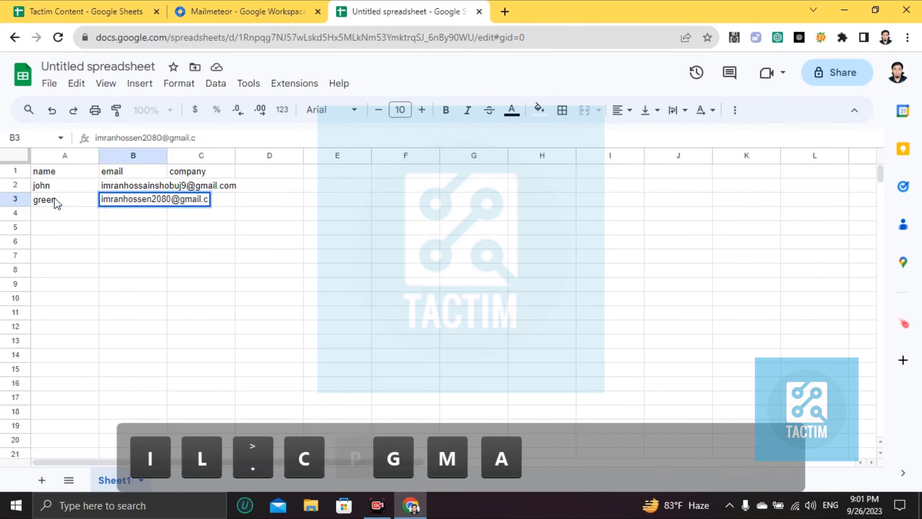
pyautogui.press('Return')
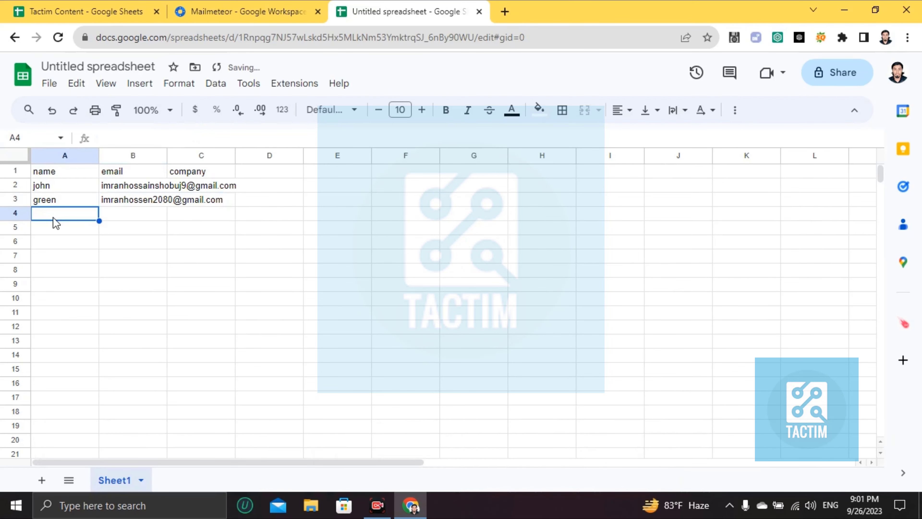
# Enter the third contact's name and e-mail address in row 4
pyautogui.write('smith')
pyautogui.press('Tab')
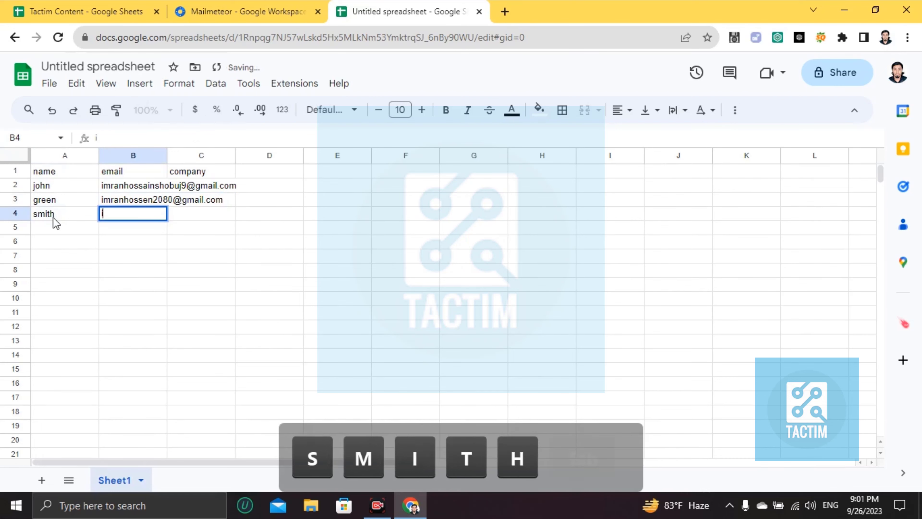
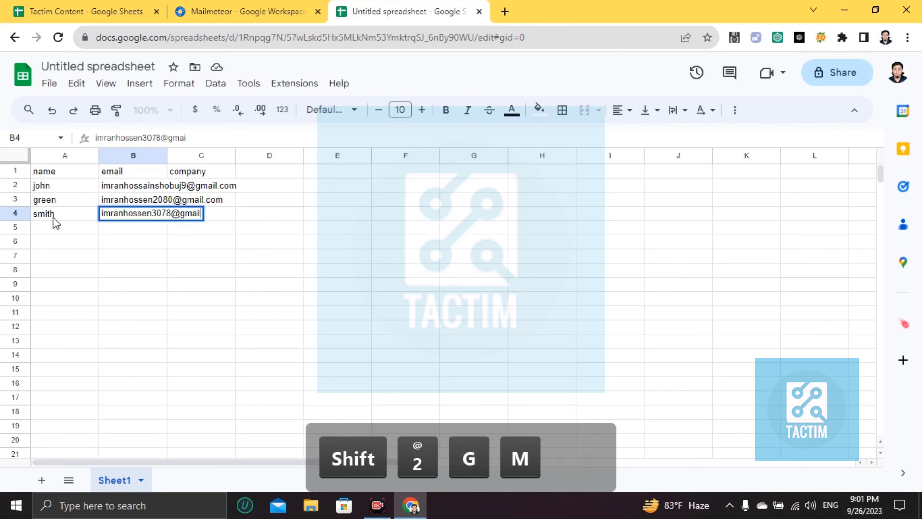
pyautogui.press('Tab')
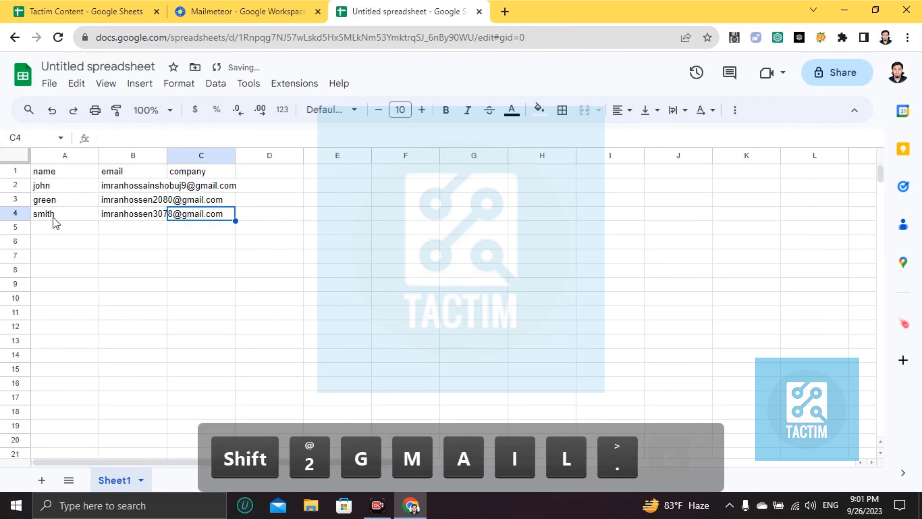
# Enter the companies xyz, abc and iejekd in cells C2, C3 and C4
pyautogui.click(203, 177)
pyautogui.doubleClick(203, 190)
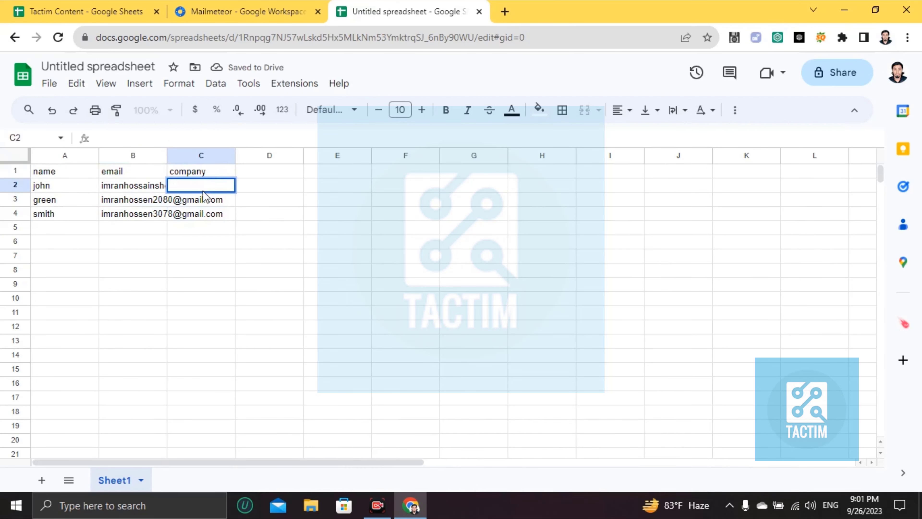
pyautogui.write('xyz')
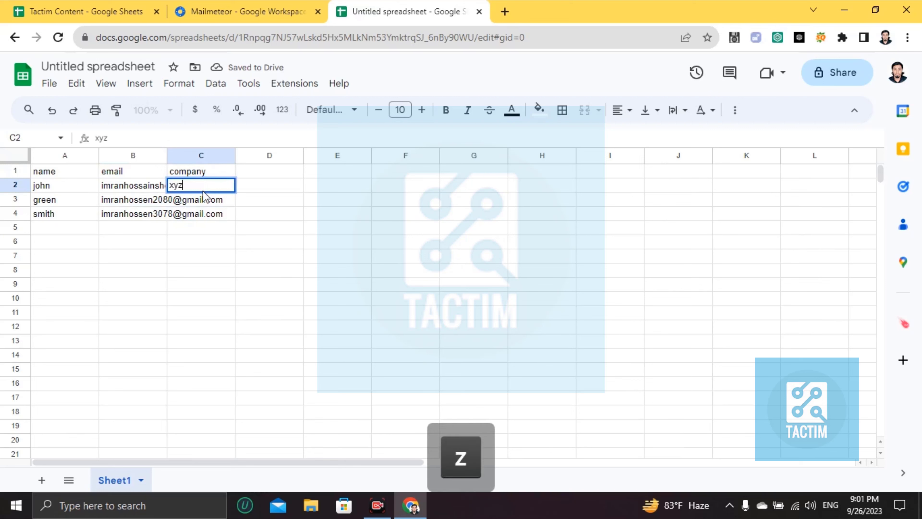
pyautogui.click(202, 203)
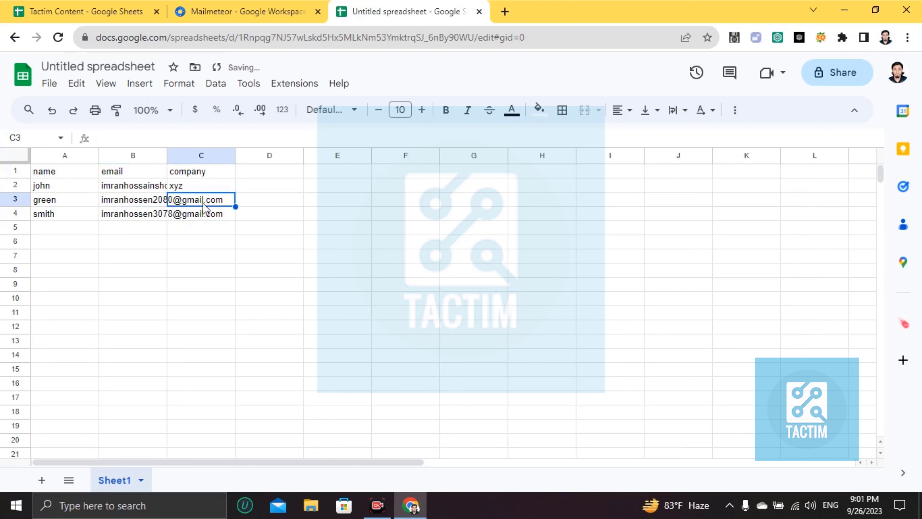
pyautogui.write('abc')
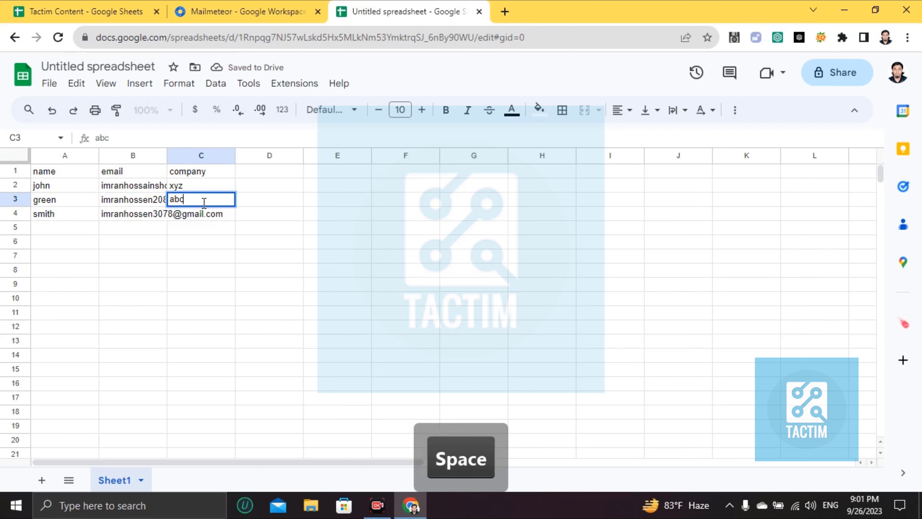
pyautogui.click(202, 218)
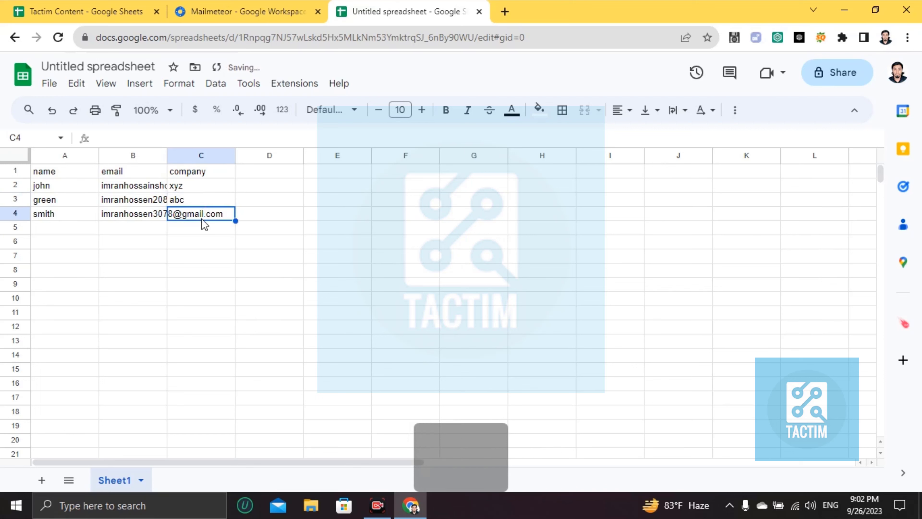
pyautogui.write('iejekd')
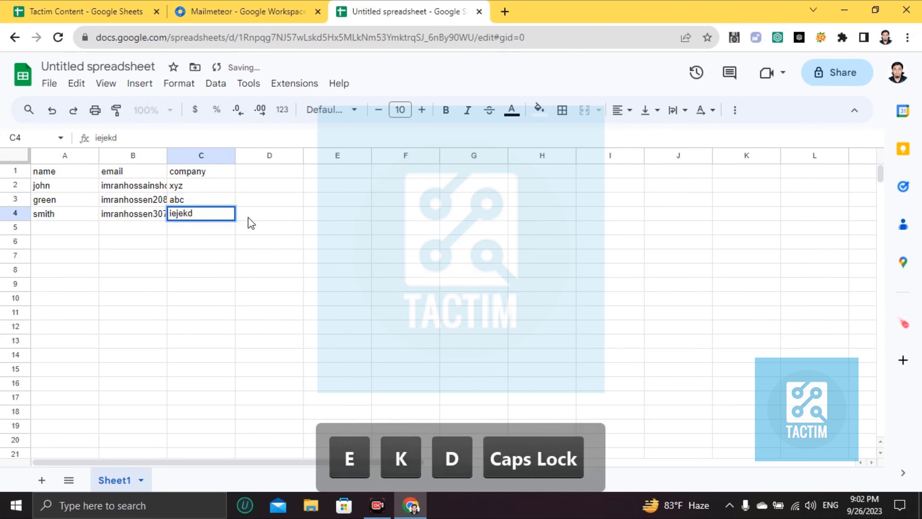
pyautogui.click(258, 232)
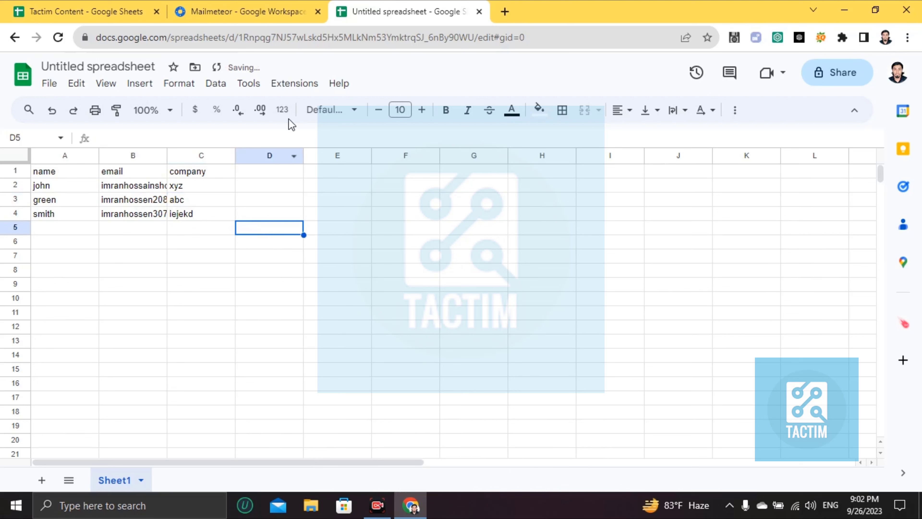
# Launch Mailmeteor from the Extensions menu
pyautogui.click(289, 89)
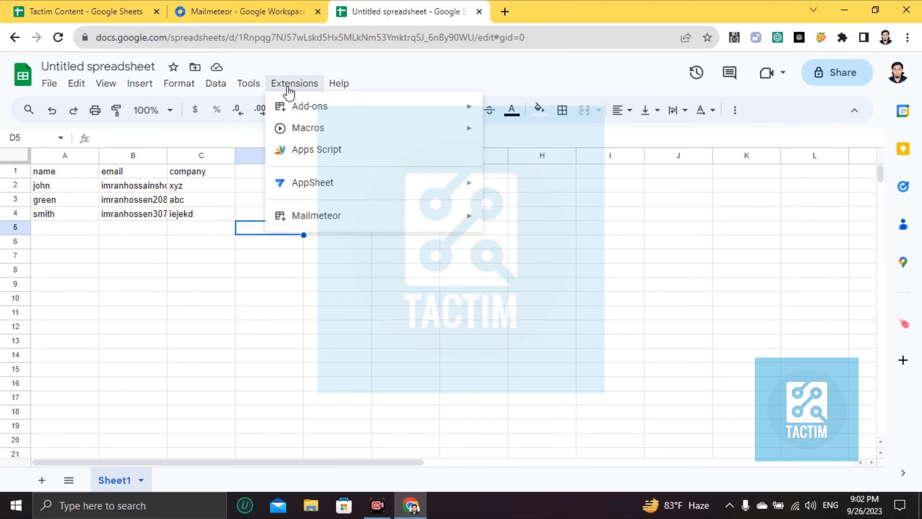
pyautogui.moveTo(298, 220)
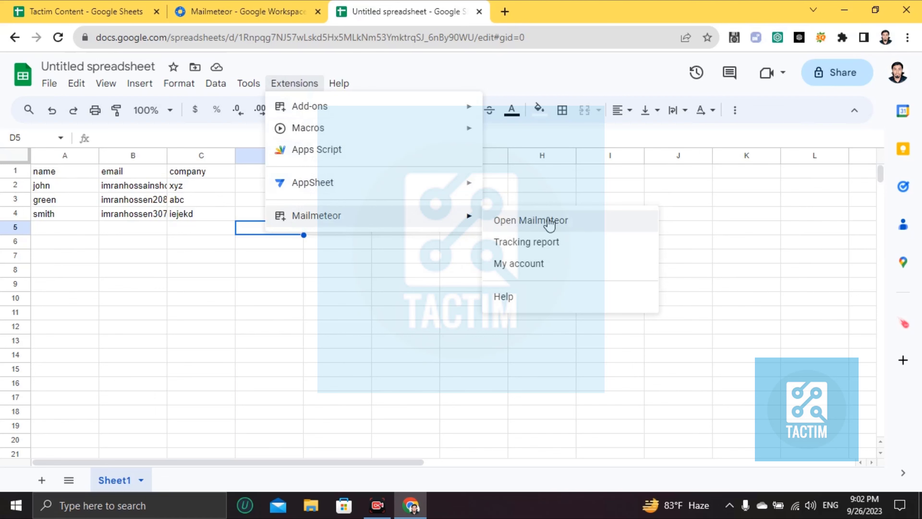
pyautogui.click(550, 222)
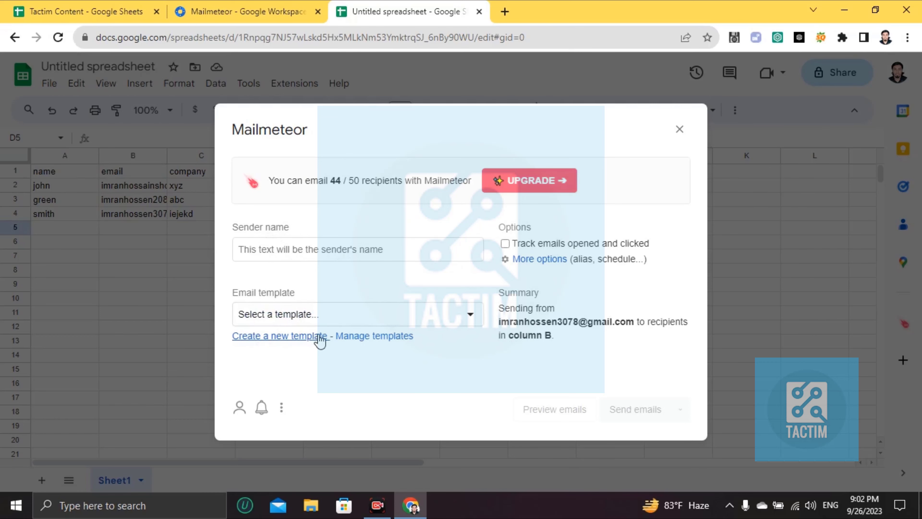
# Create a new template with the subject 'WRITE YOUR subject here'
pyautogui.click(269, 338)
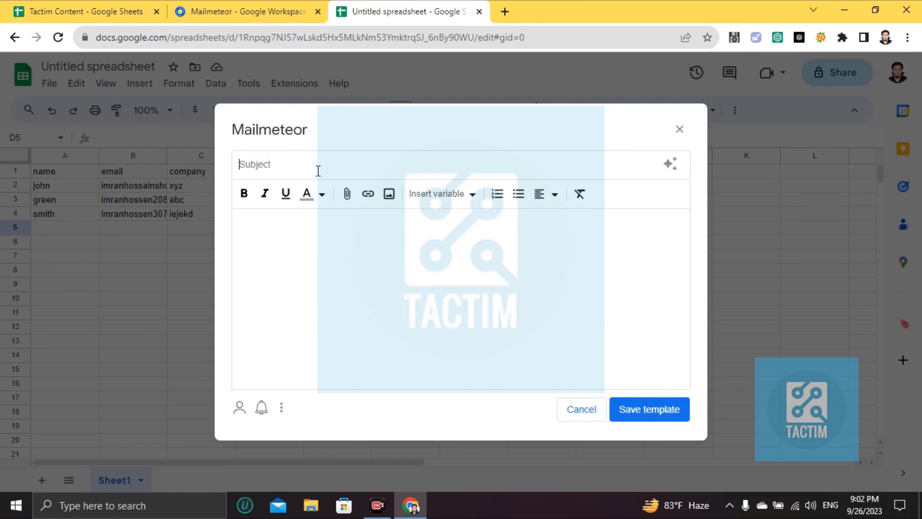
pyautogui.write('WRITE YOUR')
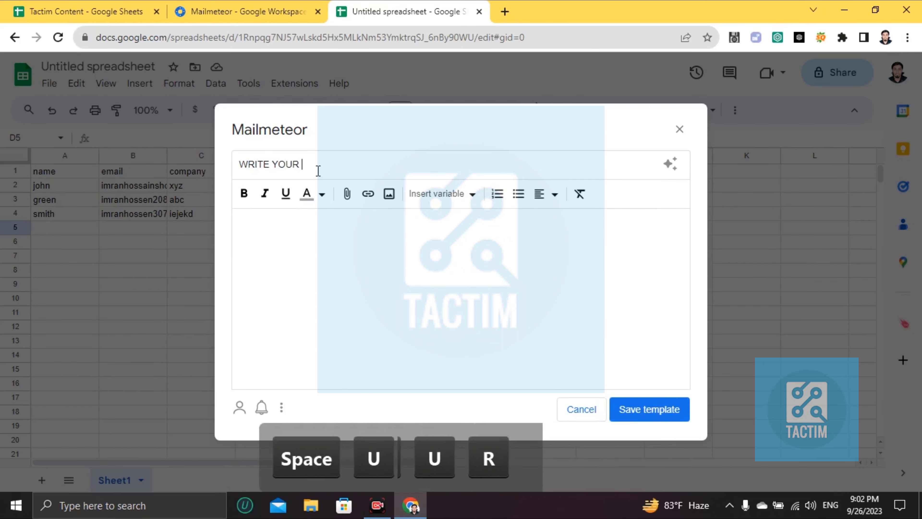
pyautogui.press('capslock')
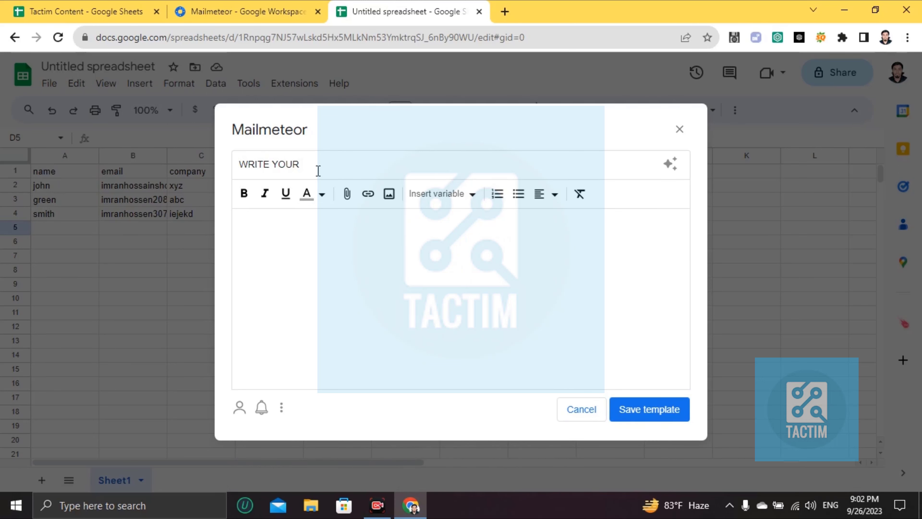
pyautogui.write('emai')
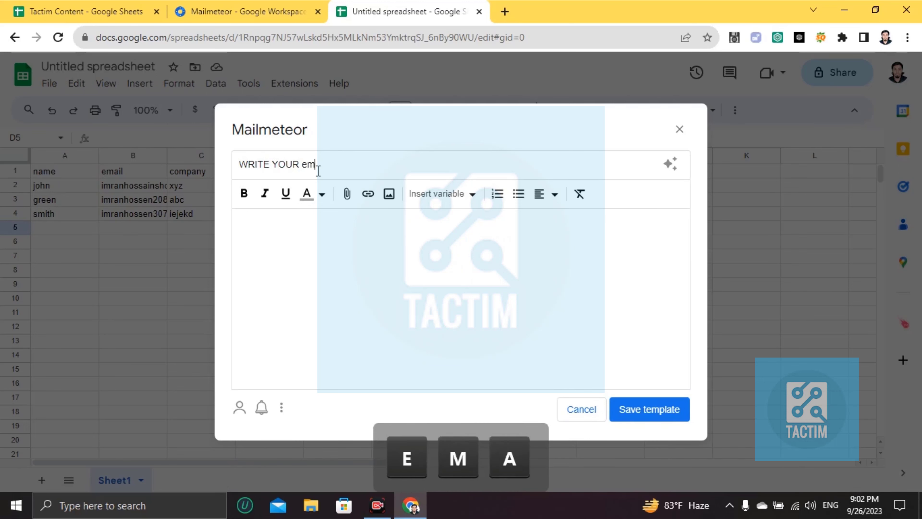
pyautogui.press('BackSpace')
pyautogui.press('BackSpace')
pyautogui.press('BackSpace')
pyautogui.press('BackSpace')
pyautogui.press('BackSpace')
pyautogui.write('subject here')
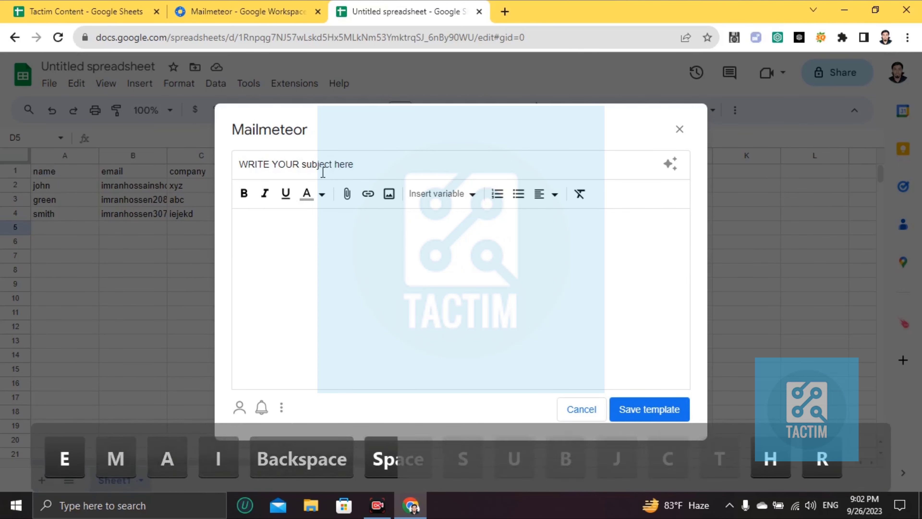
pyautogui.click(336, 233)
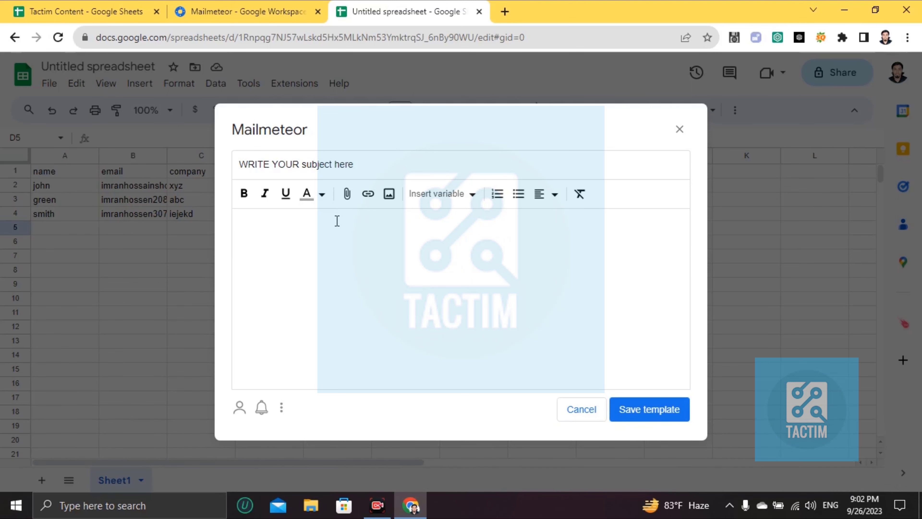
# Insert the name placeholder, add a filler text line, and rename the placeholder to green
pyautogui.click(472, 197)
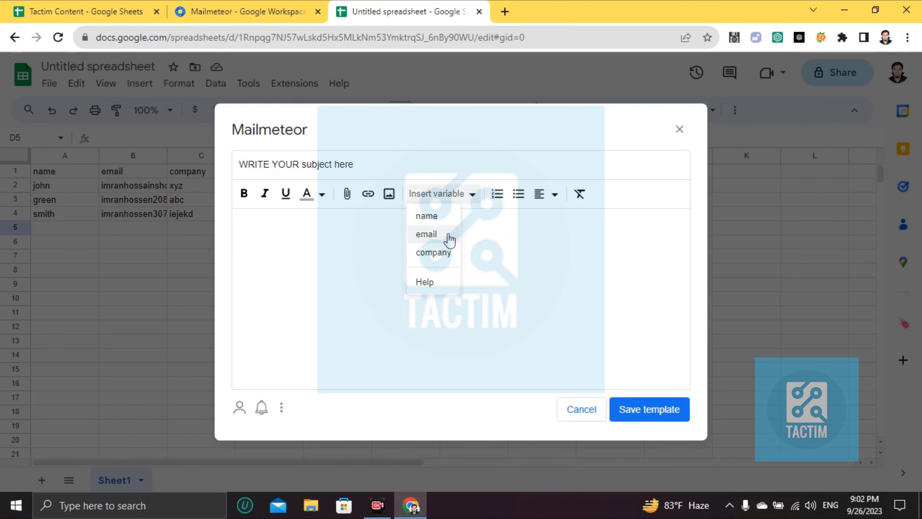
pyautogui.click(432, 218)
pyautogui.hotkey('shift', 'Return')
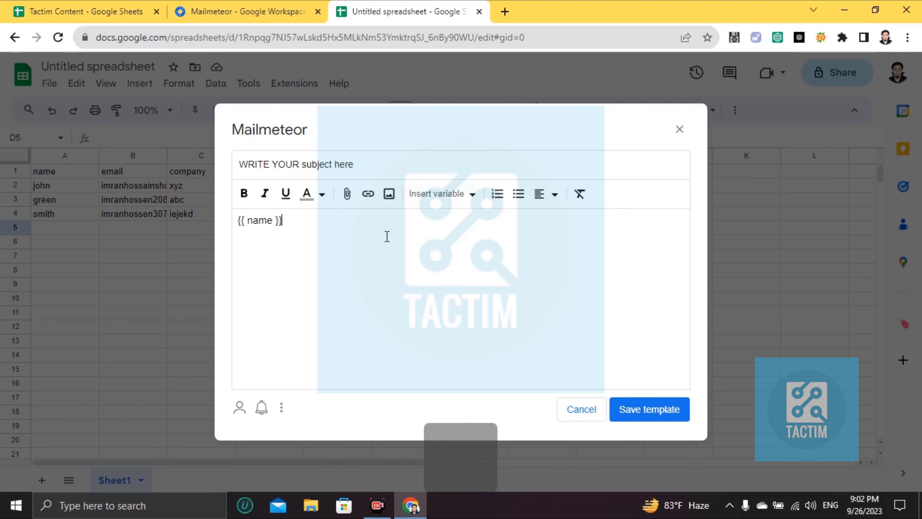
pyautogui.write('kdmsjnksjb')
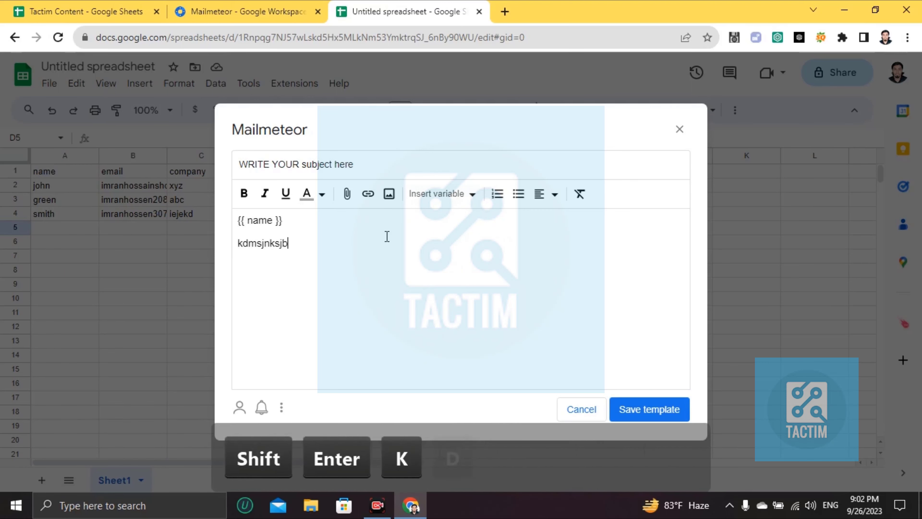
pyautogui.write('kjc scncm sm,d sd,c sm,c c')
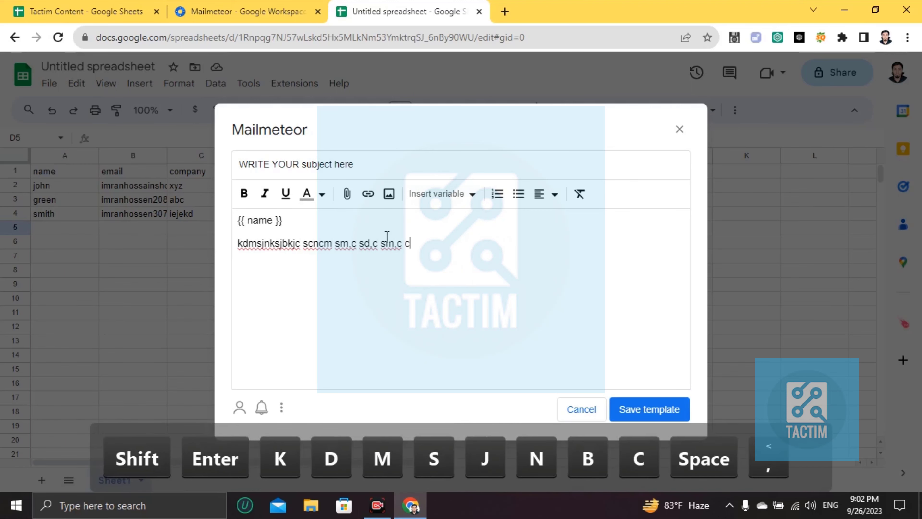
pyautogui.doubleClick(260, 221)
pyautogui.press('BackSpace')
pyautogui.press('BackSpace')
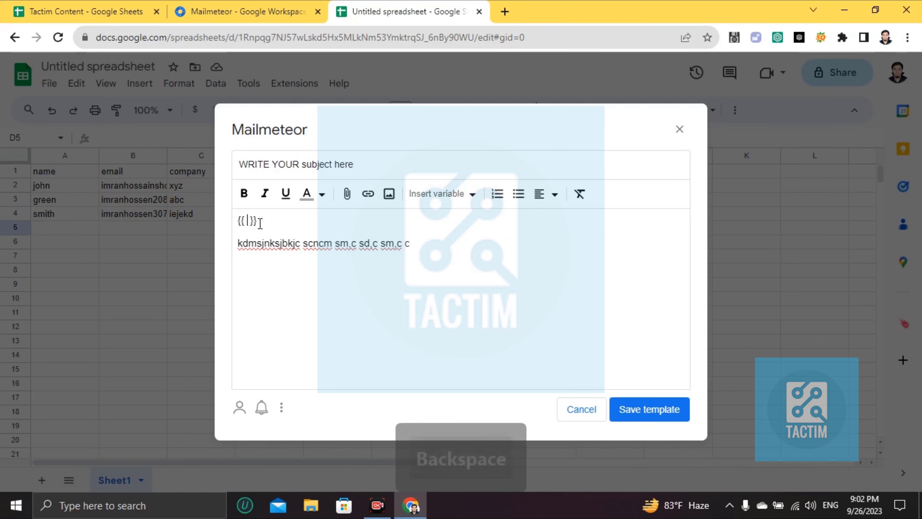
pyautogui.write('green')
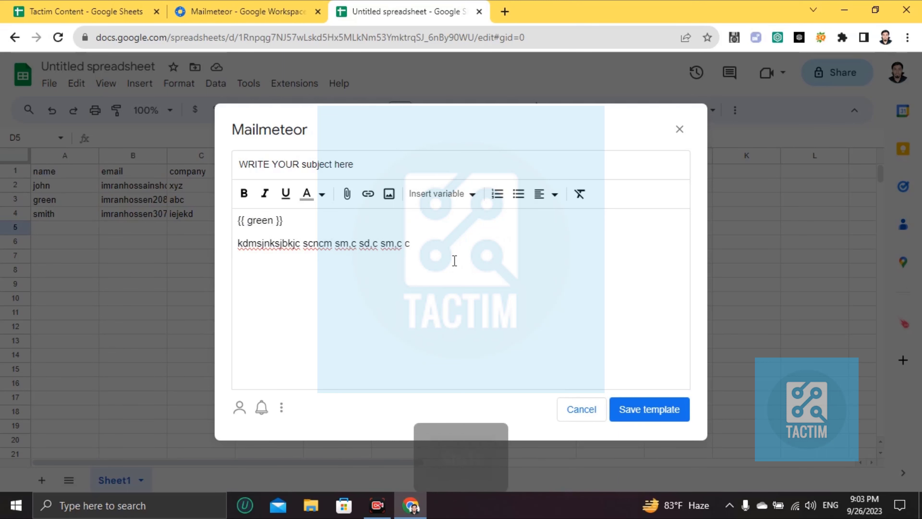
# On a new line, insert the company placeholder and rename it to xyz
pyautogui.hotkey('shift', 'Return')
pyautogui.click(469, 193)
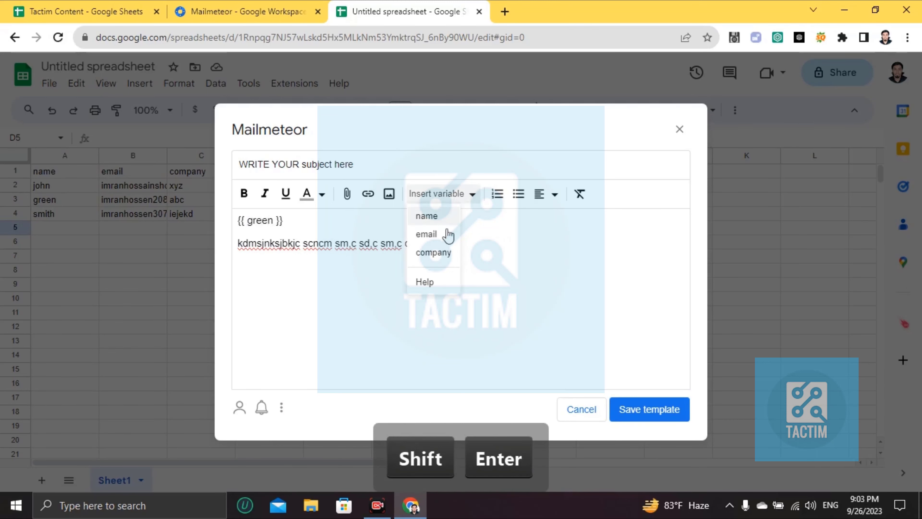
pyautogui.click(440, 250)
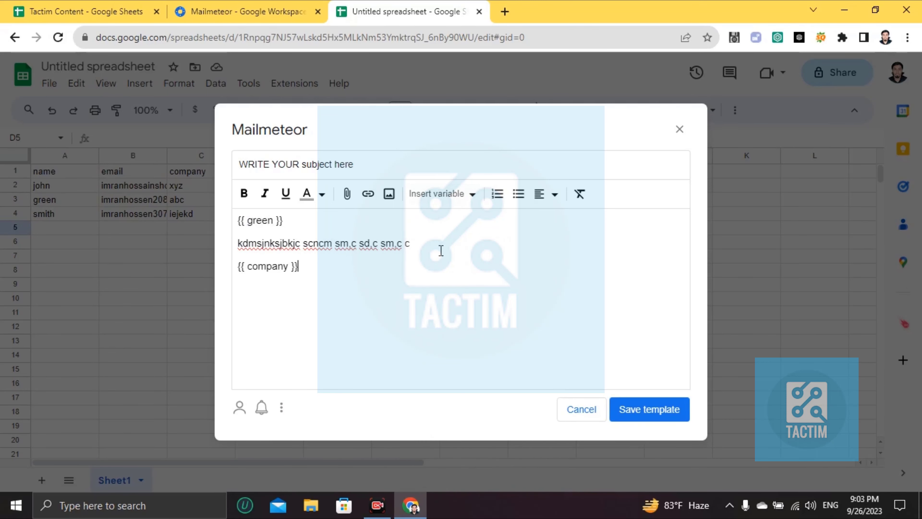
pyautogui.doubleClick(268, 269)
pyautogui.press('BackSpace')
pyautogui.write('xyz')
# Save the Mailmeteor template and send all 3 emails, marking each contact EMAIL_SENT
pyautogui.click(662, 411)
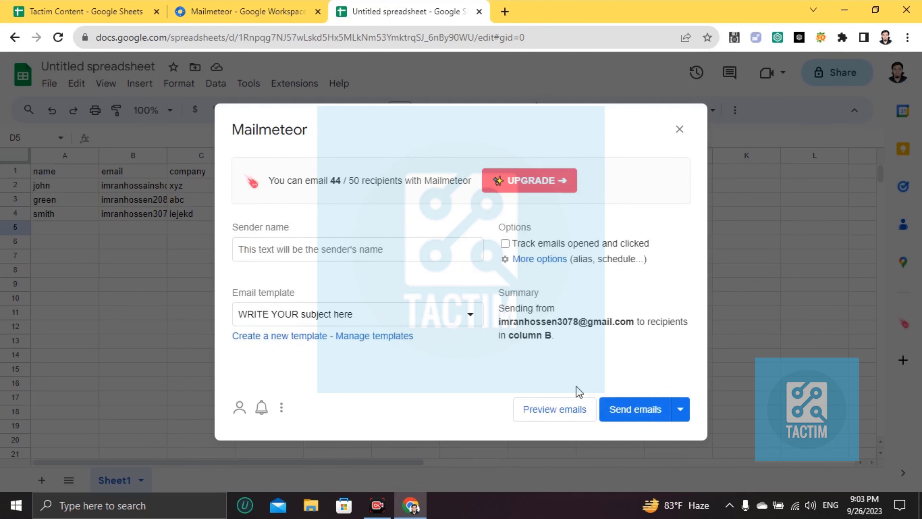
pyautogui.click(633, 410)
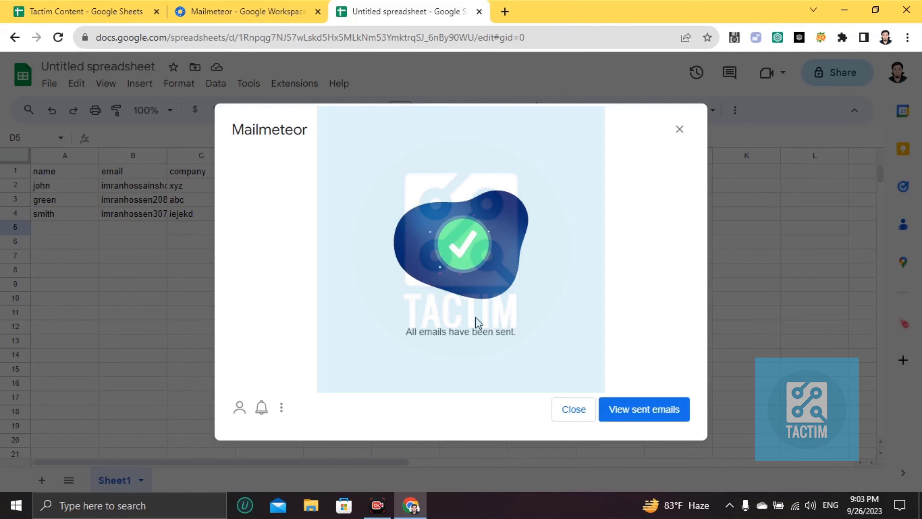
pyautogui.click(593, 417)
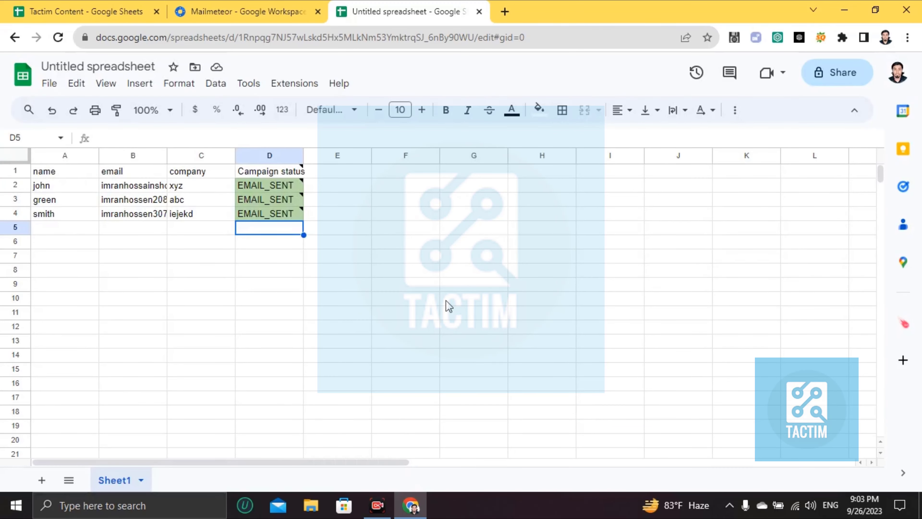